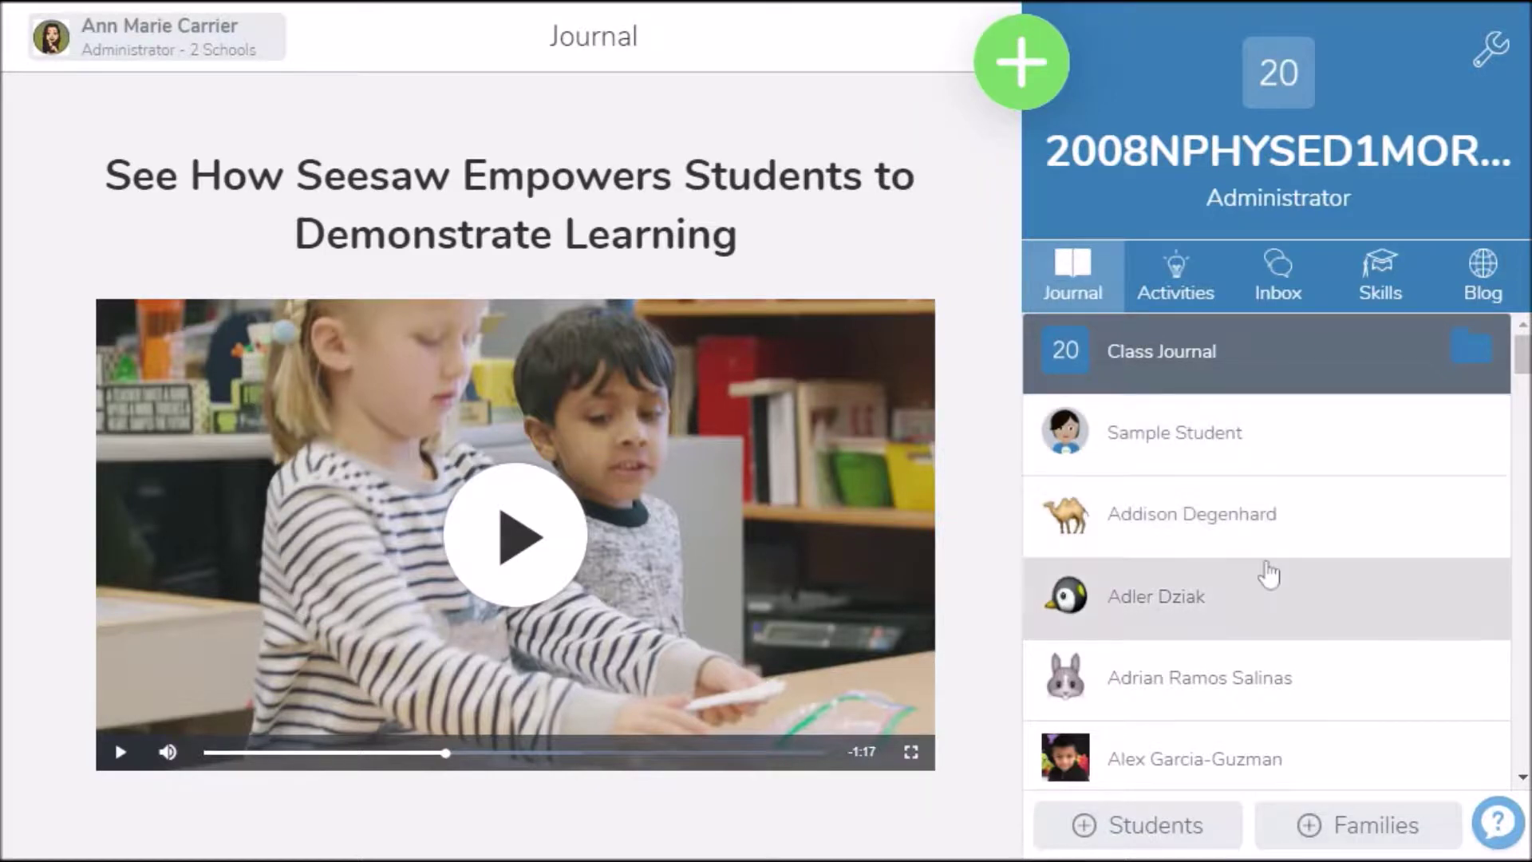
# Rename the class to 'Physical Education - ' plus the teacher's surname in Class Settings
pyautogui.scroll(-10, 1269, 573)
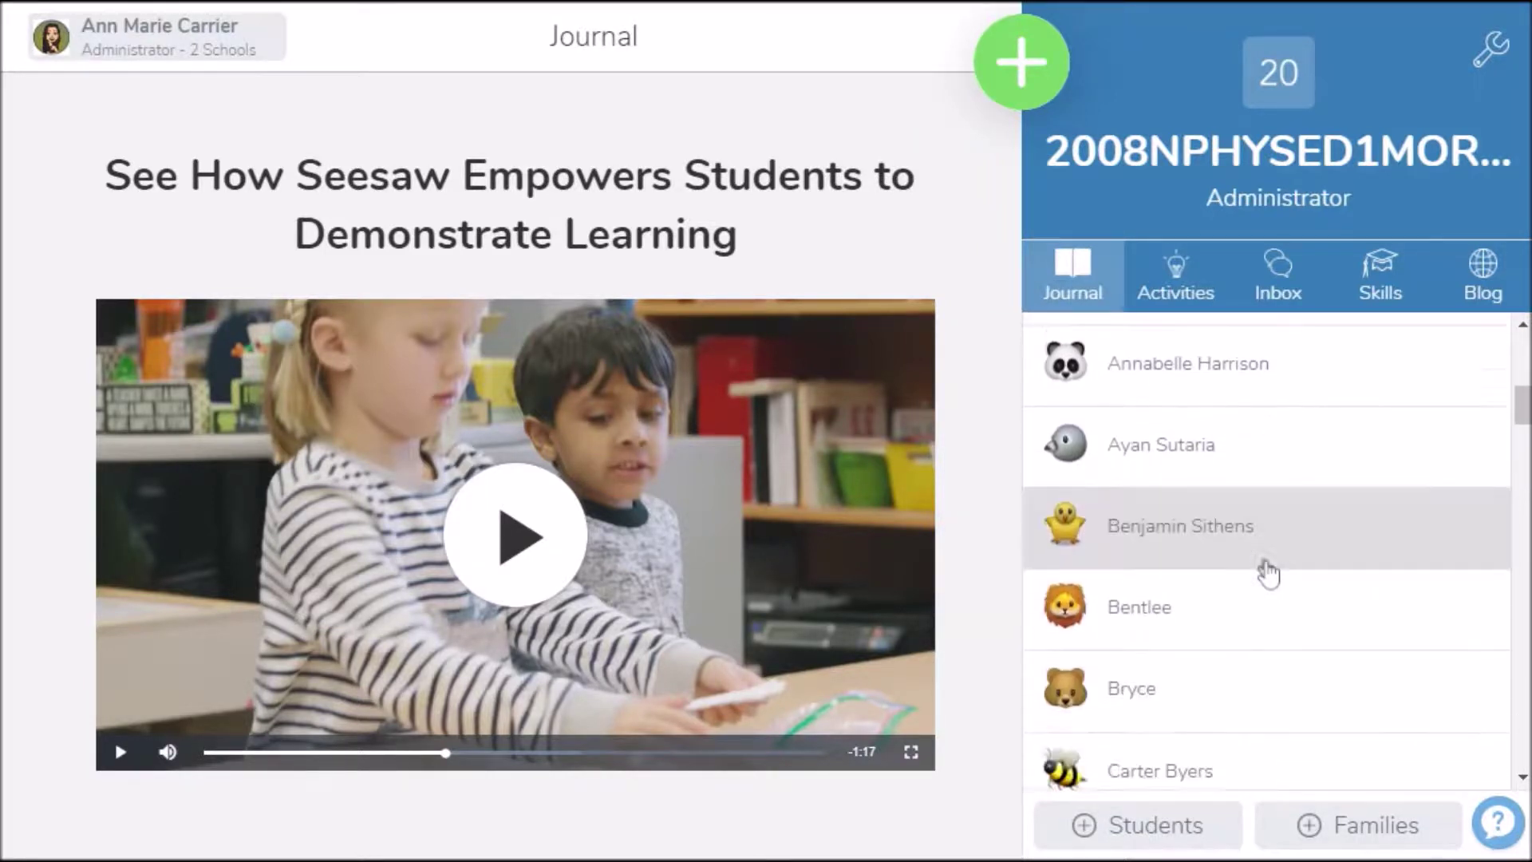
pyautogui.scroll(-3, 1268, 573)
pyautogui.scroll(10, 1268, 573)
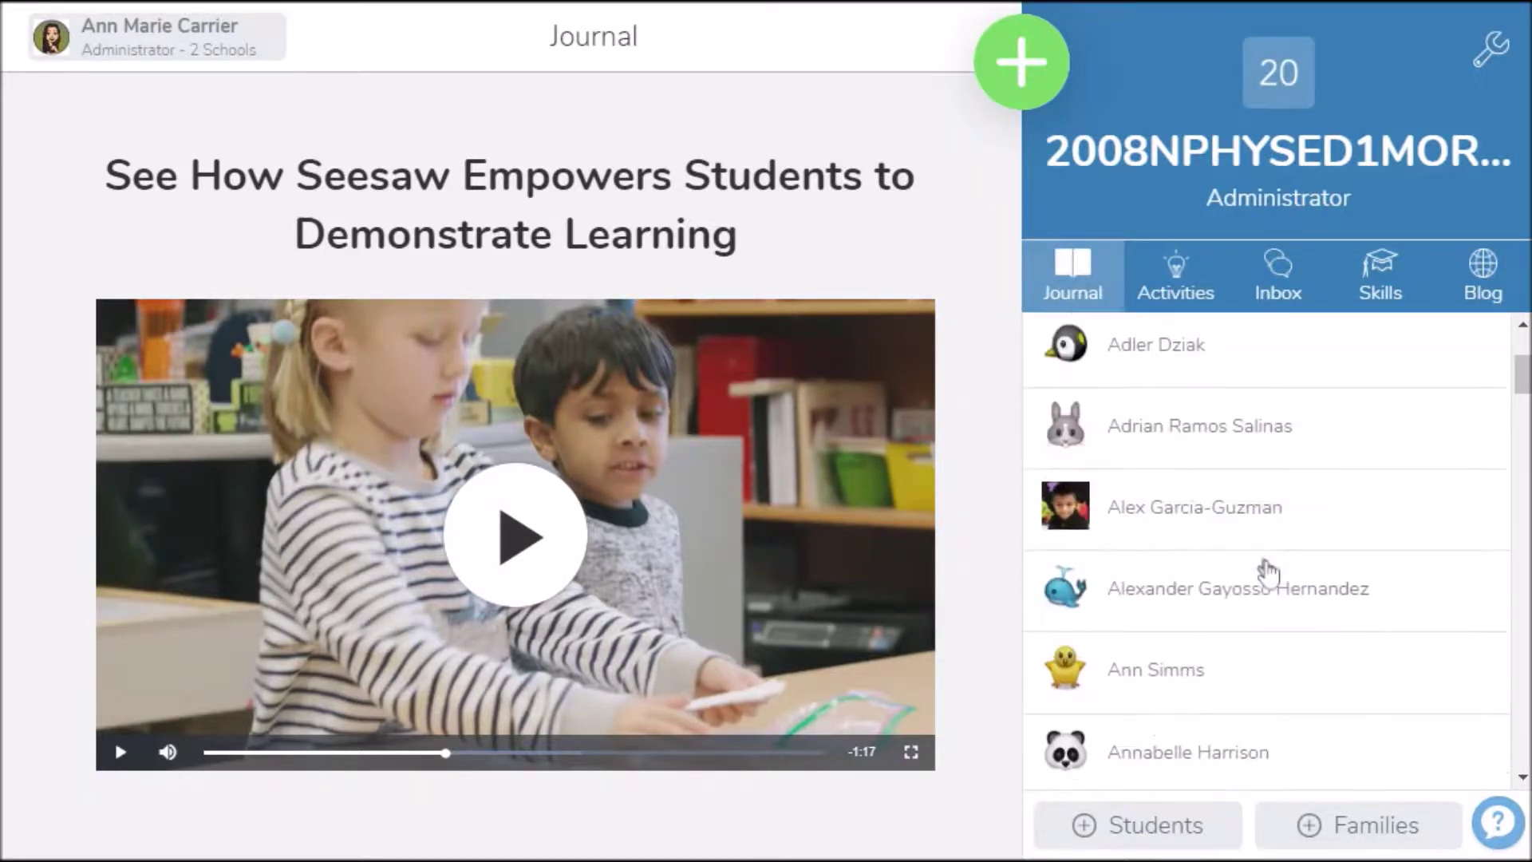
pyautogui.scroll(-10, 1268, 573)
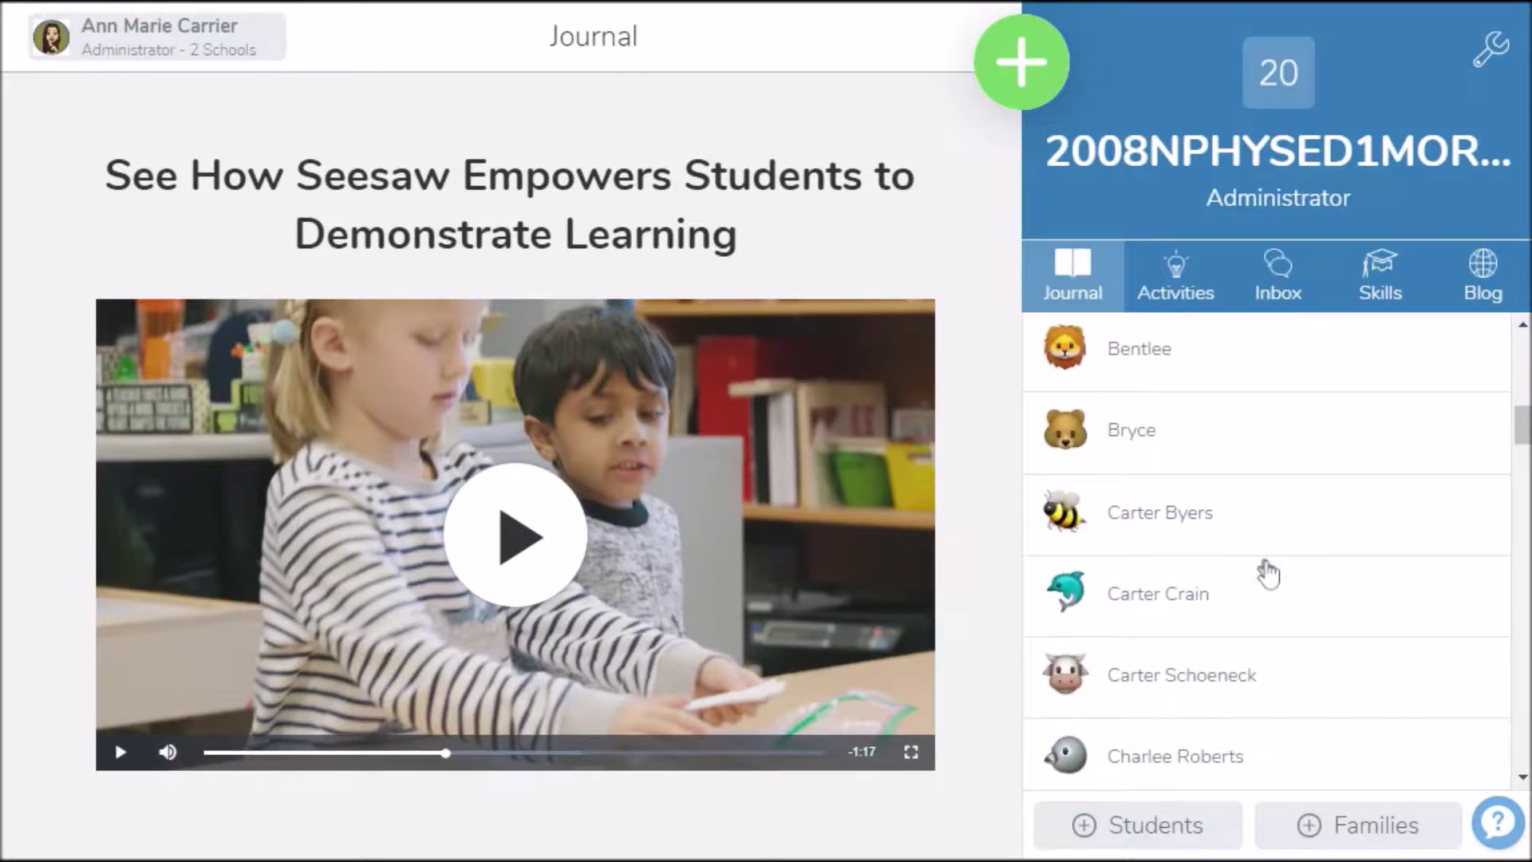
pyautogui.scroll(5, 1269, 573)
pyautogui.scroll(5, 1269, 572)
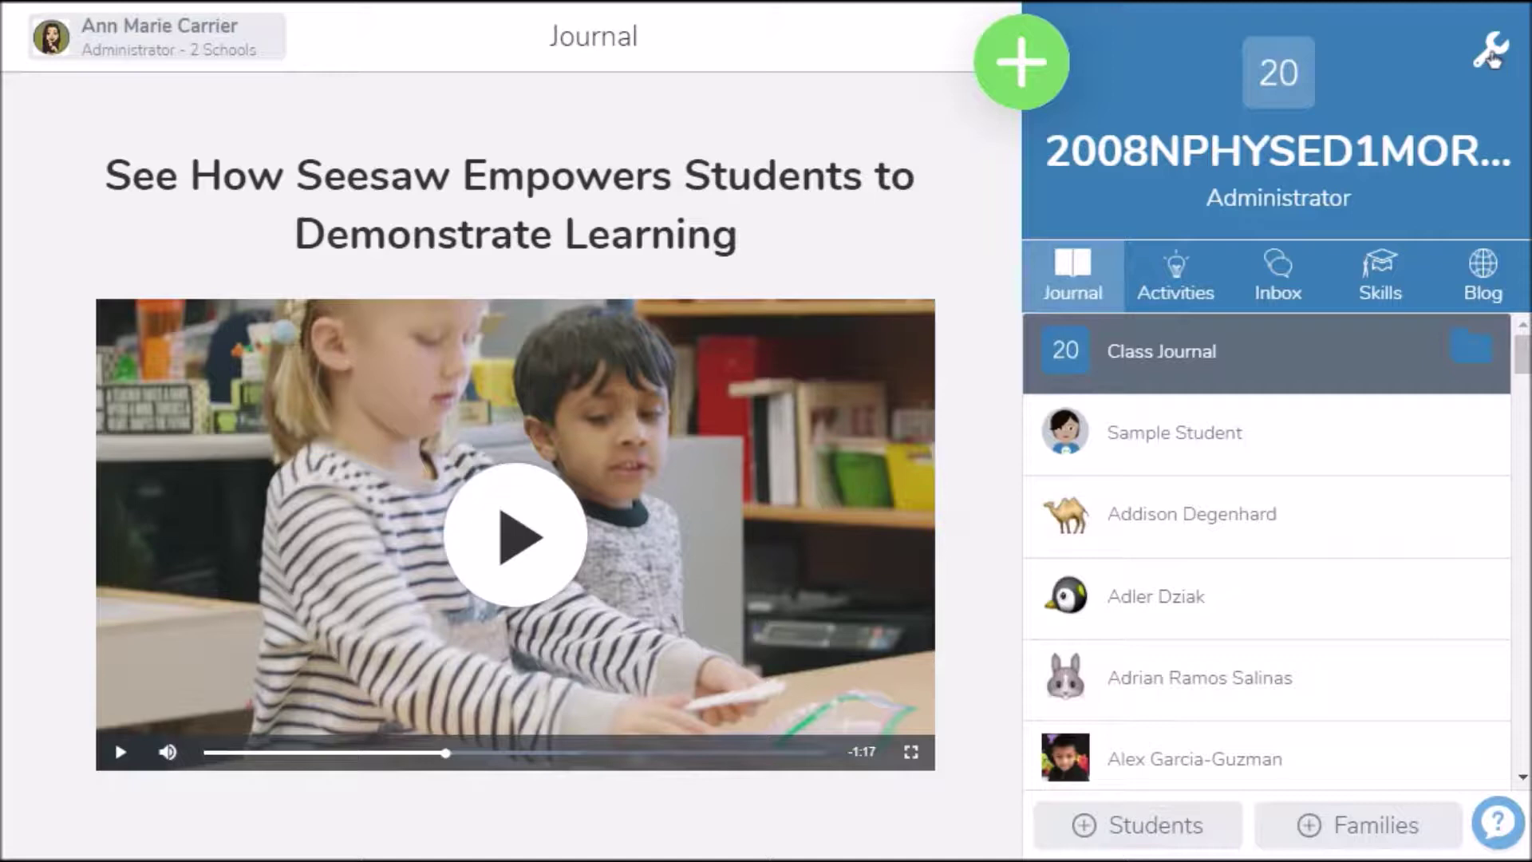
pyautogui.click(1490, 54)
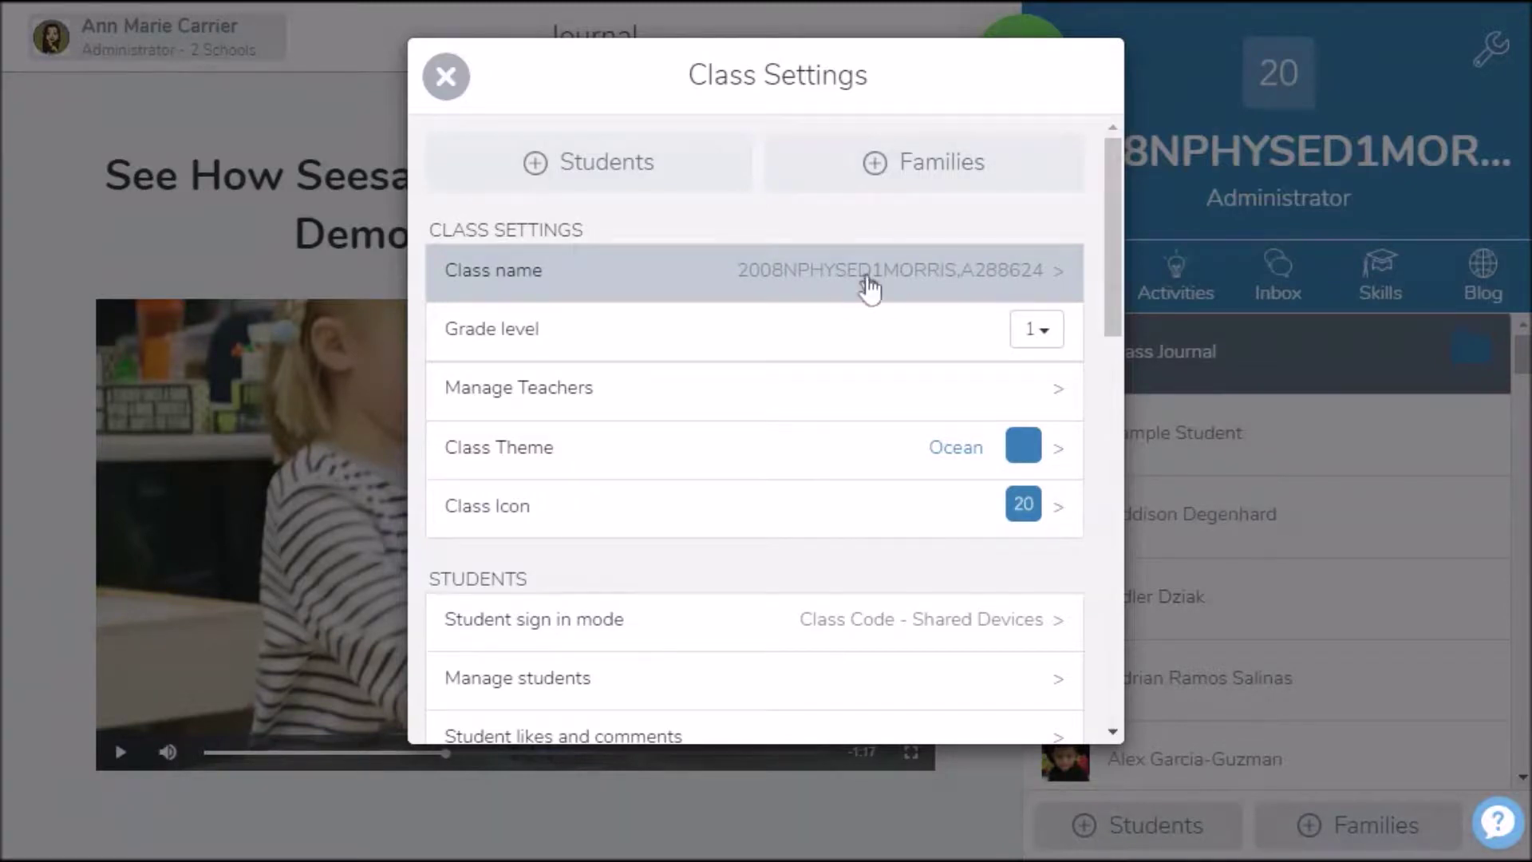
pyautogui.click(869, 289)
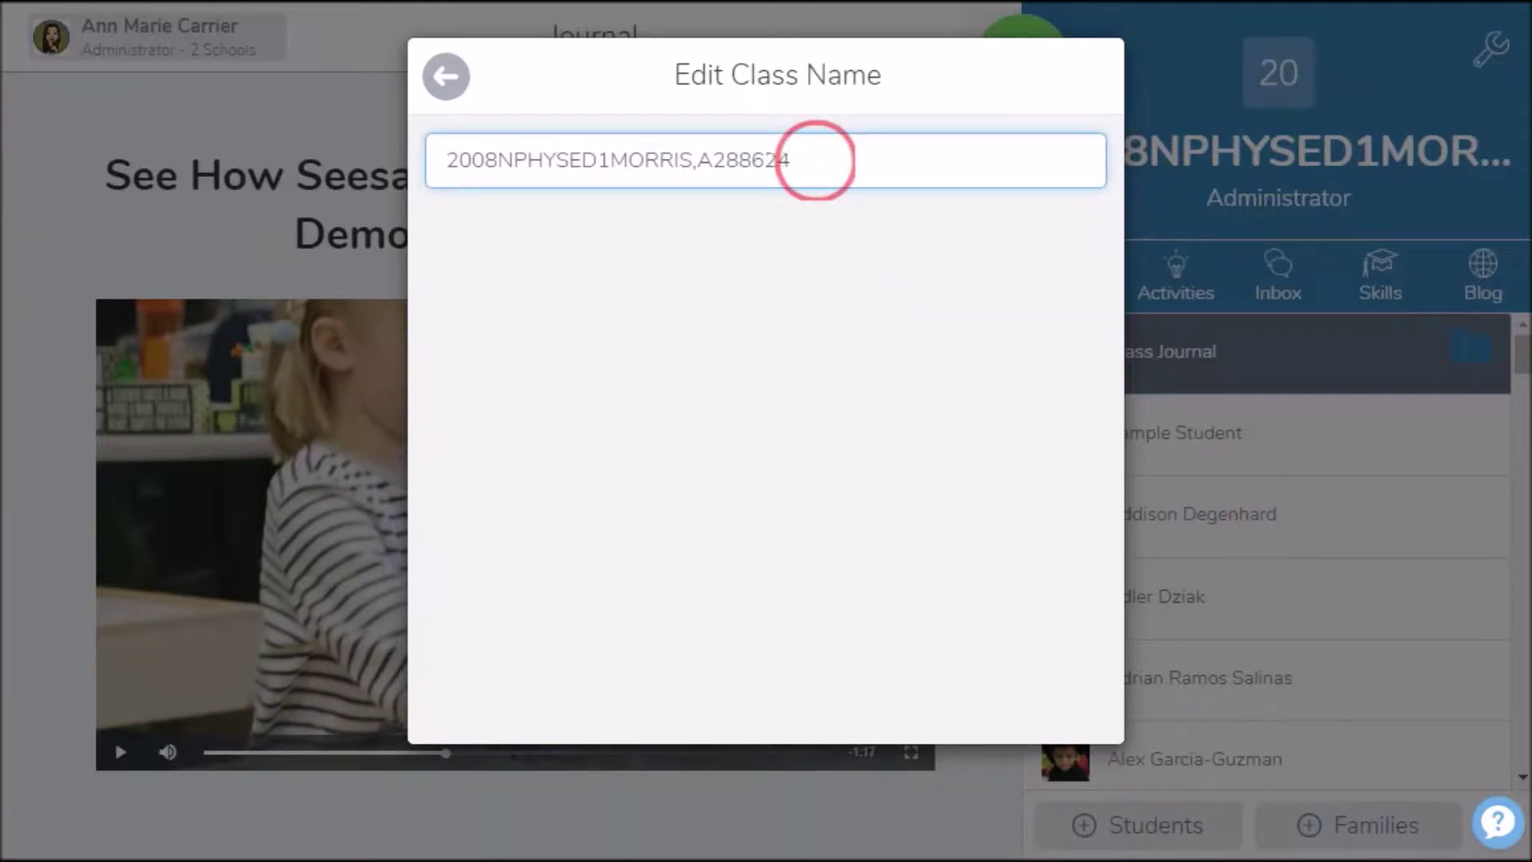
pyautogui.moveTo(814, 160); pyautogui.dragTo(409, 170)
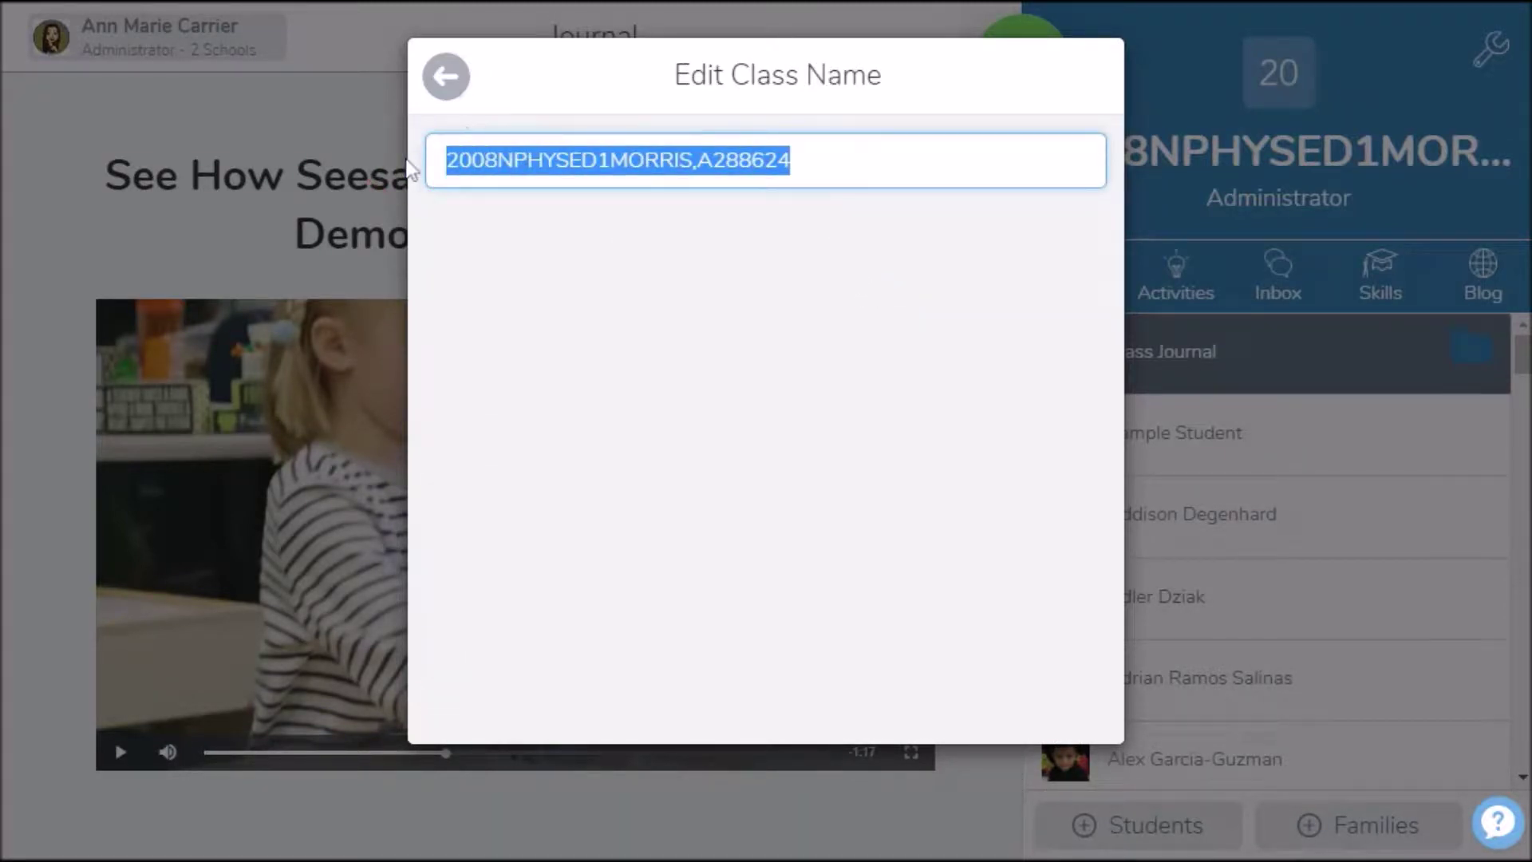
pyautogui.write('Phyc')
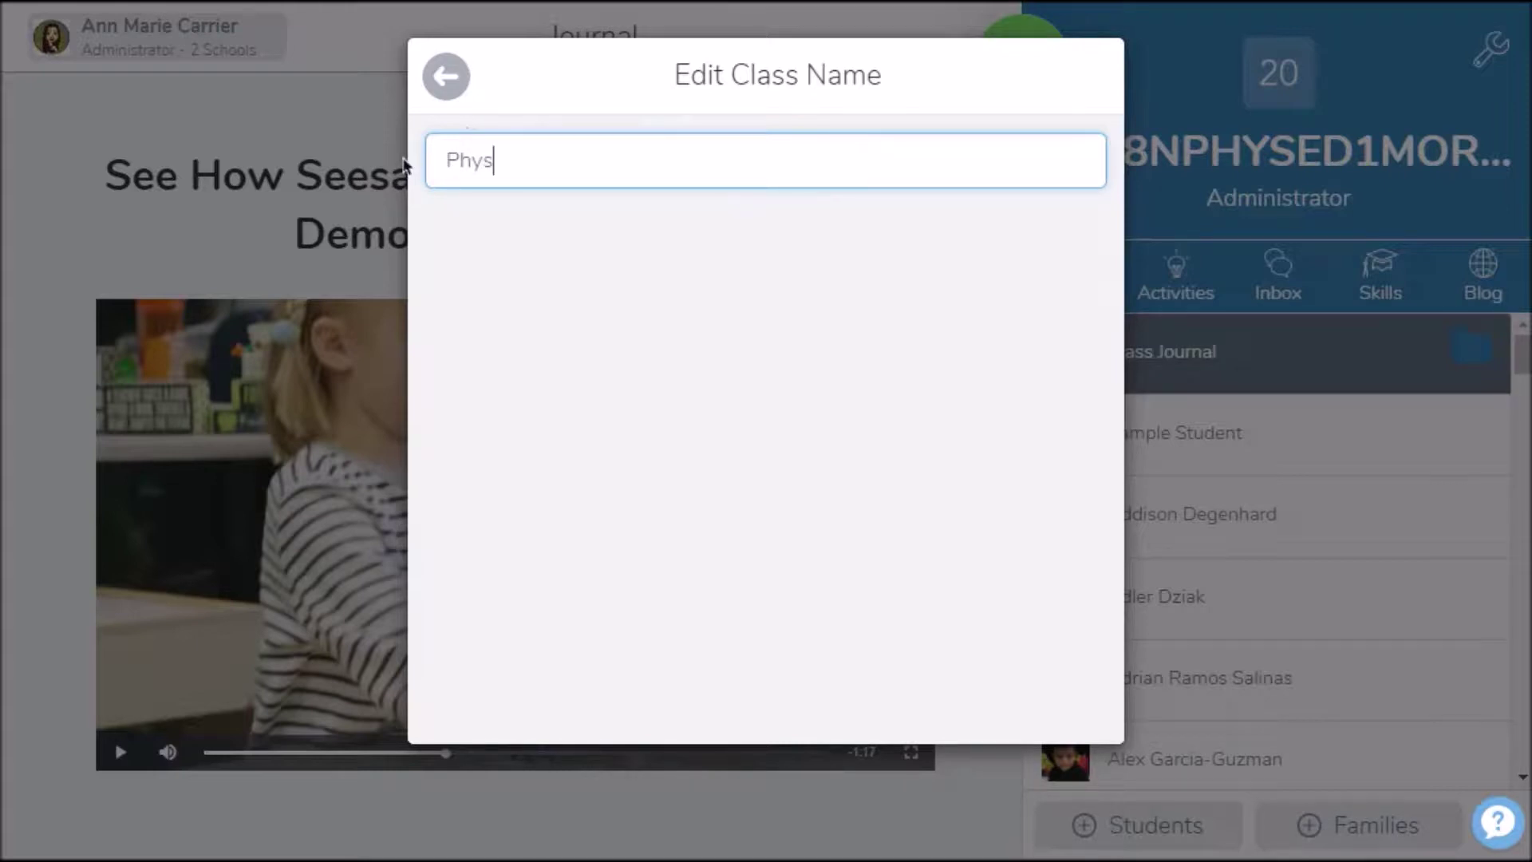
pyautogui.write('ical Educatio')
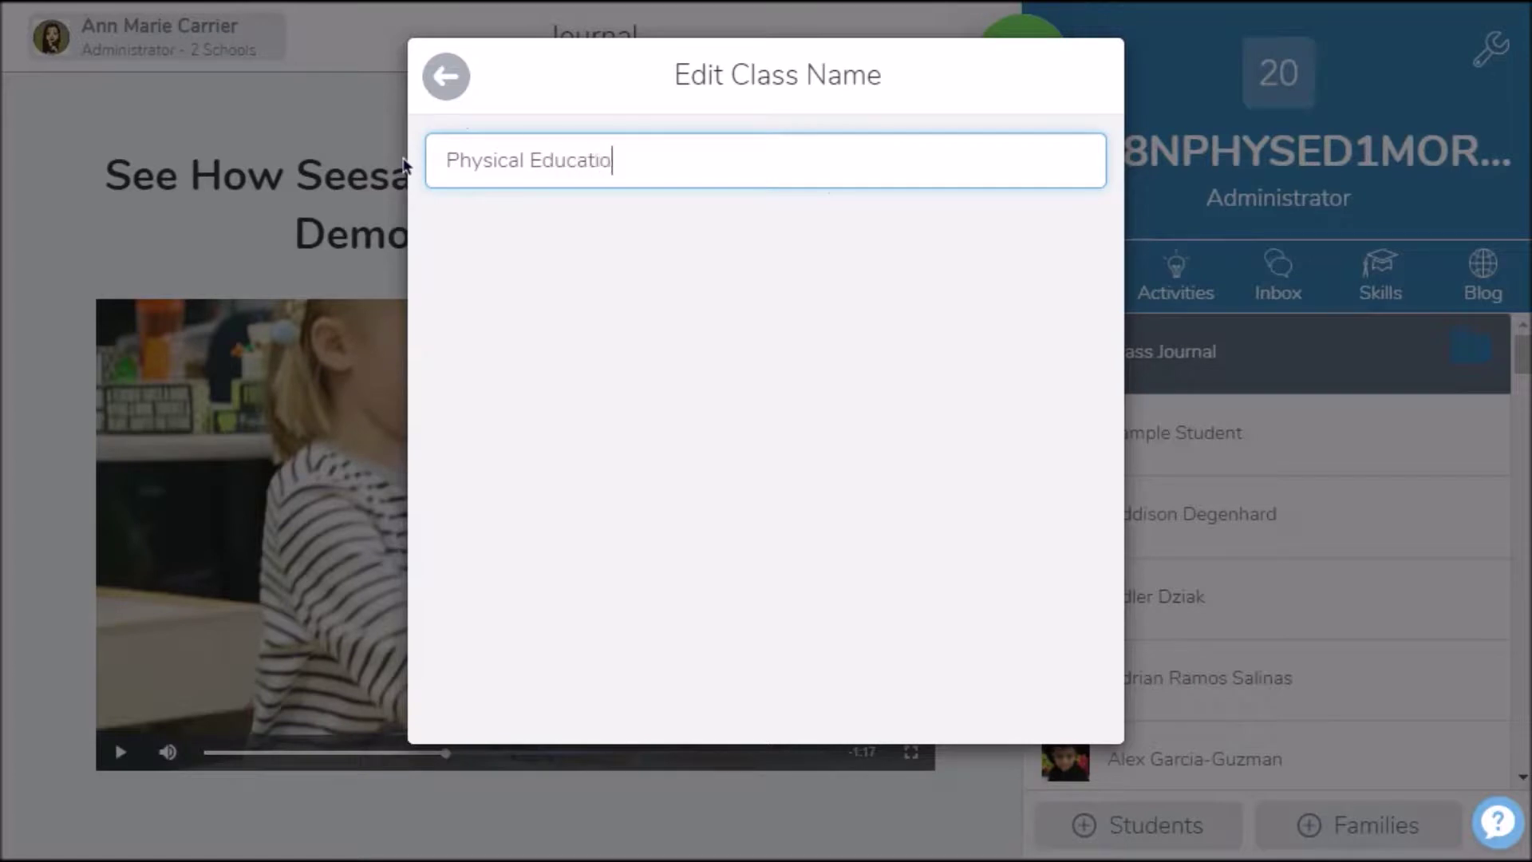
pyautogui.write('n - Morris')
pyautogui.click(441, 86)
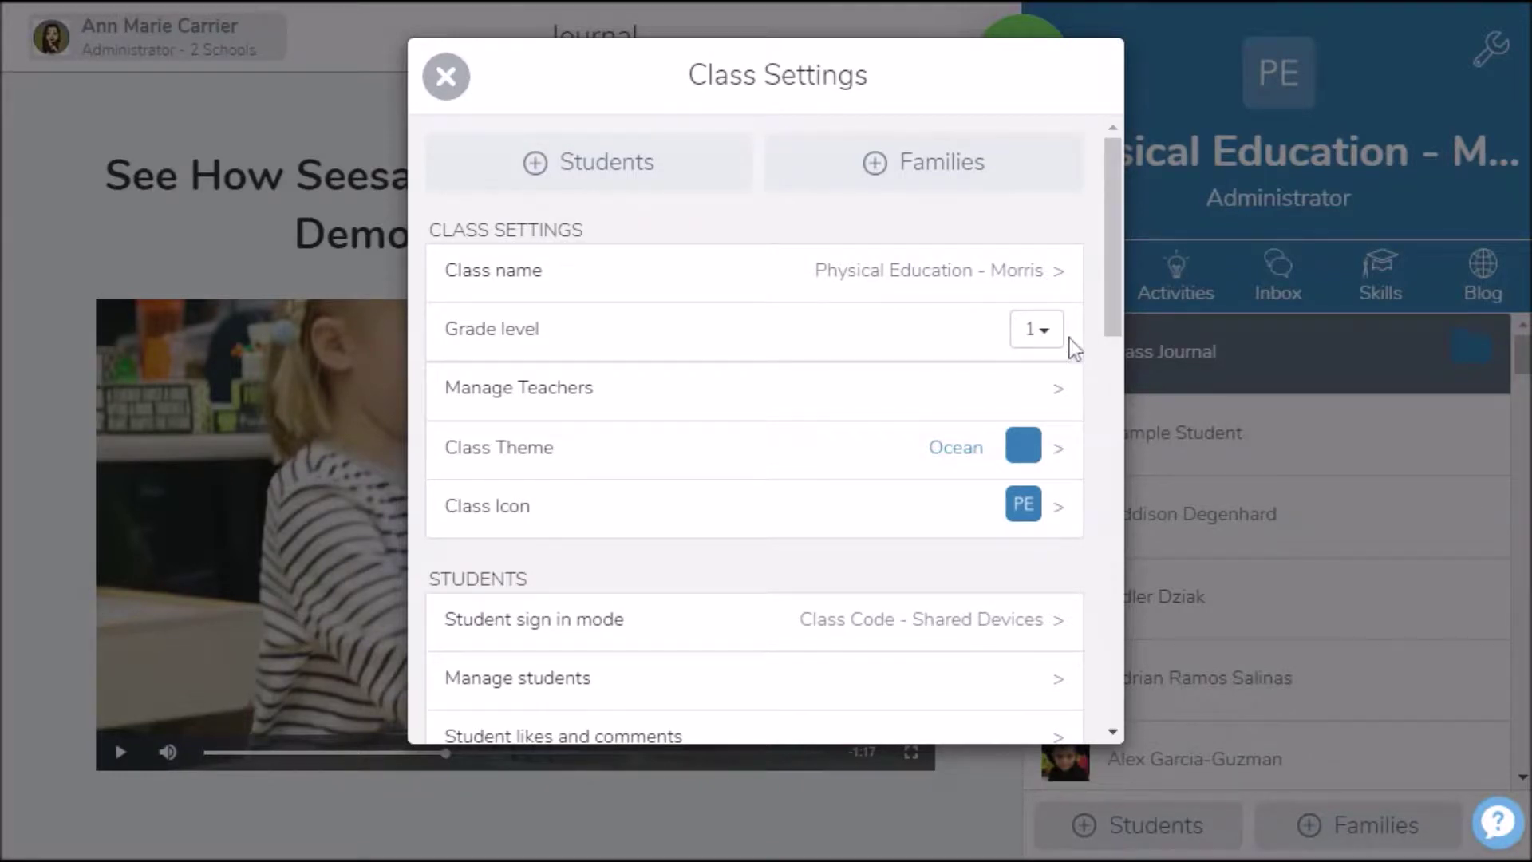
pyautogui.click(1048, 331)
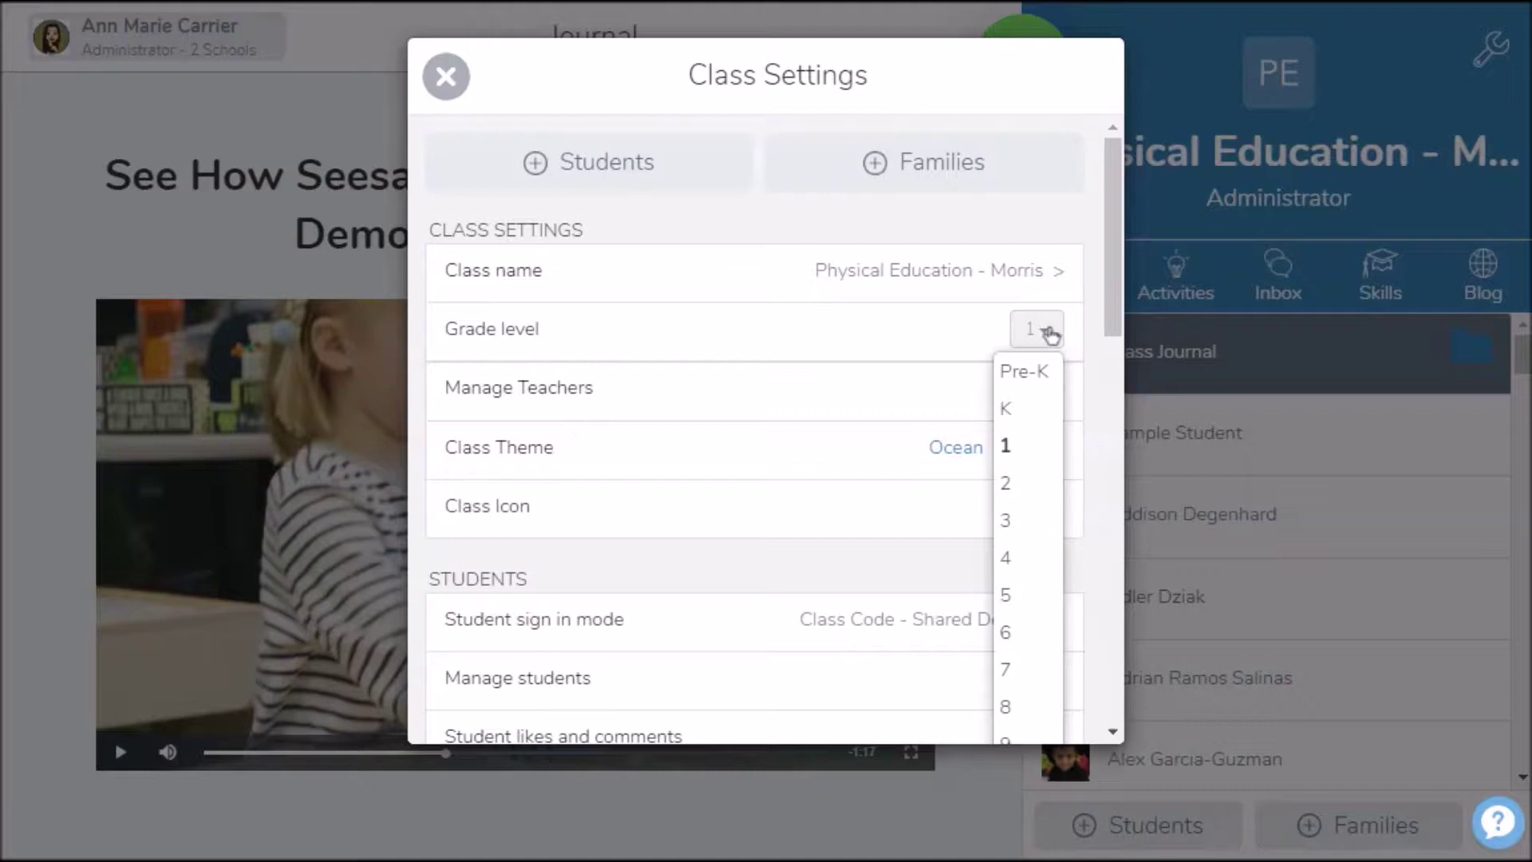
pyautogui.click(1046, 331)
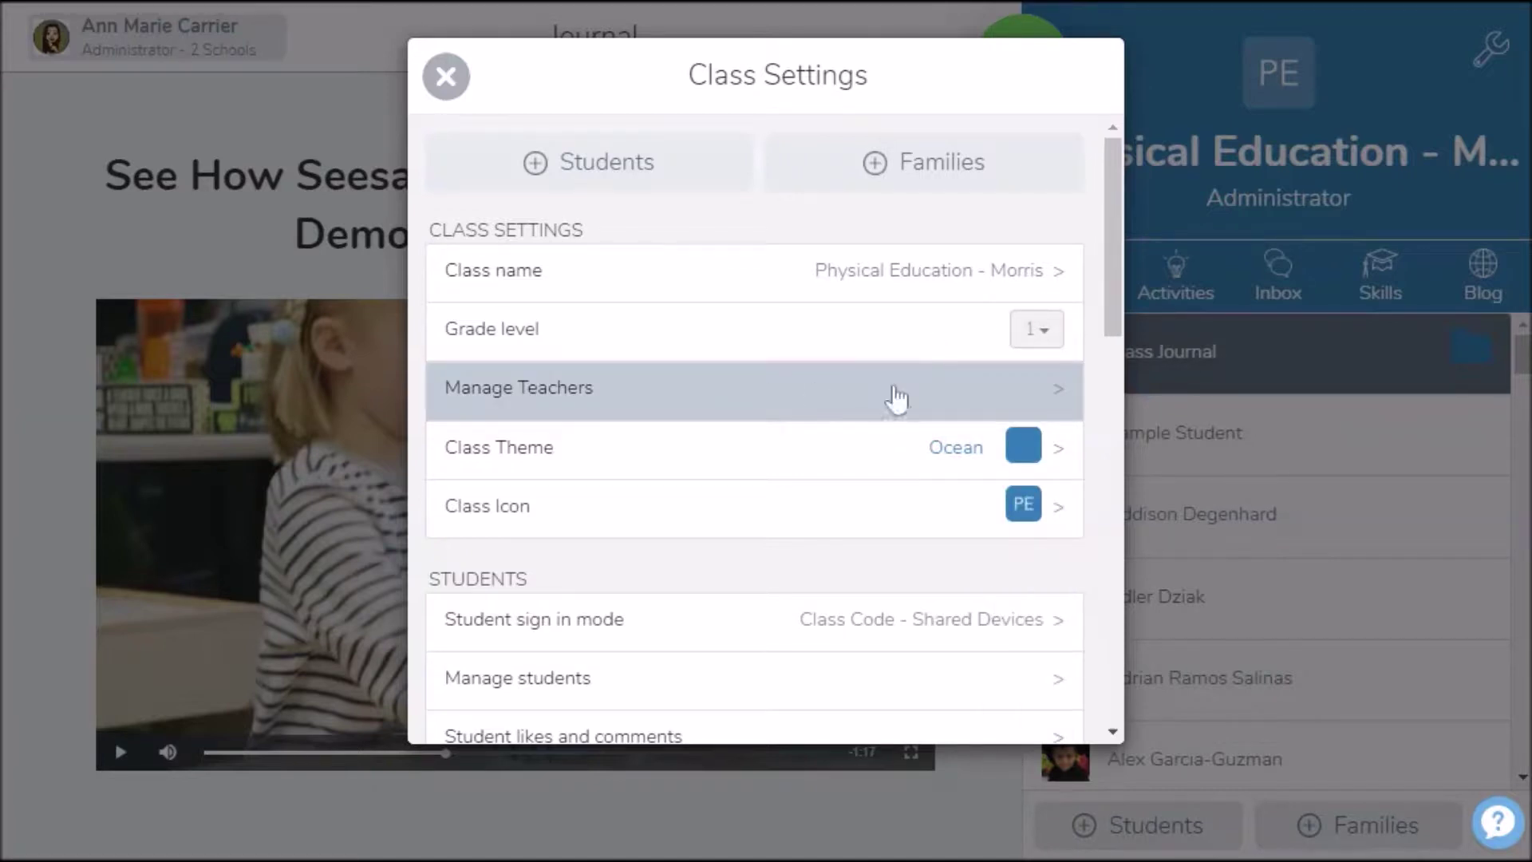
pyautogui.click(1053, 399)
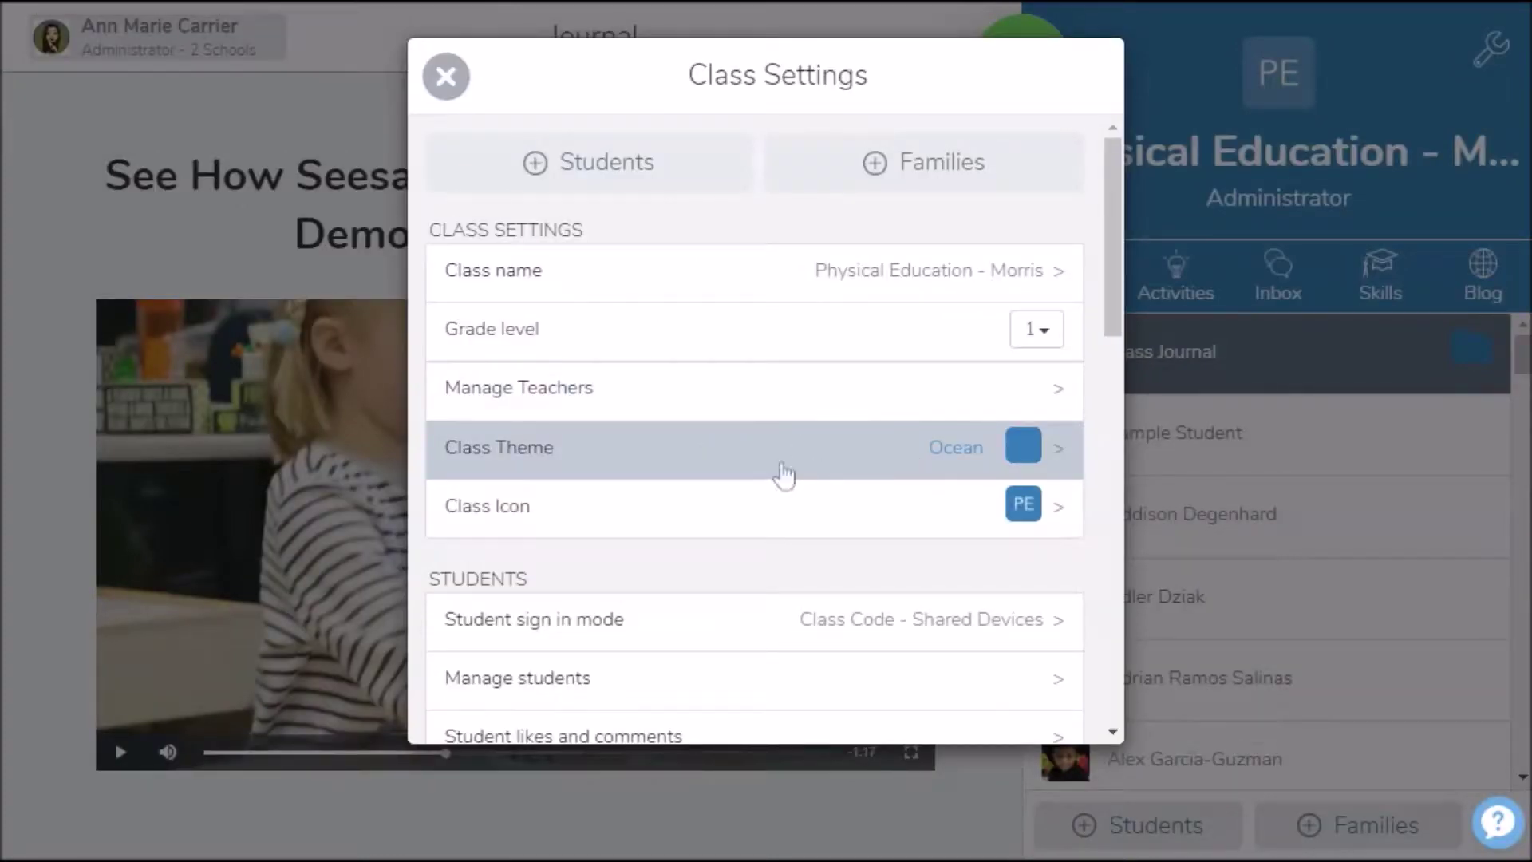
pyautogui.click(1039, 451)
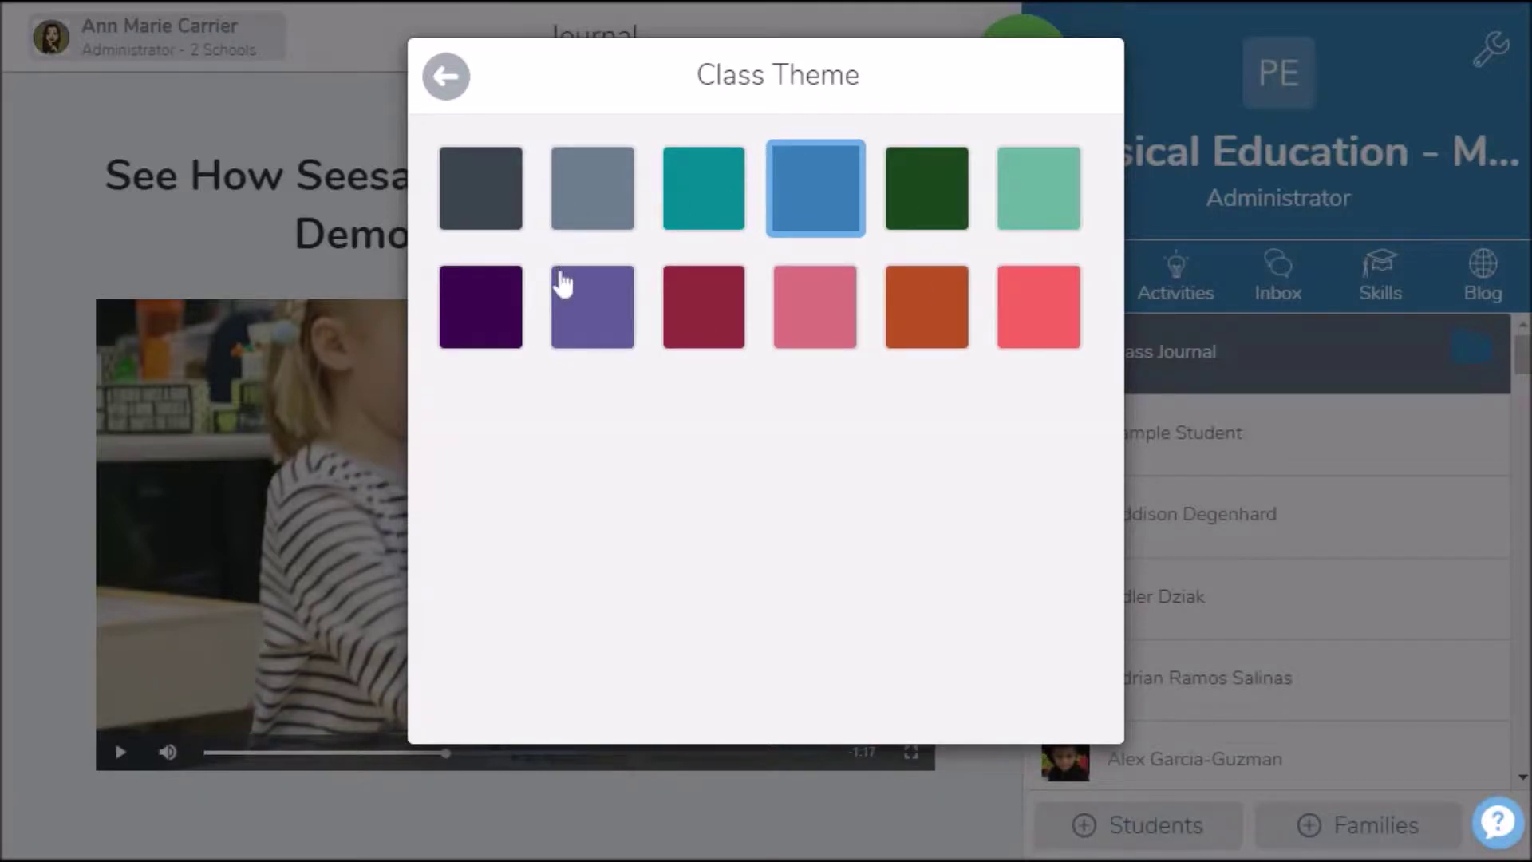
pyautogui.click(448, 86)
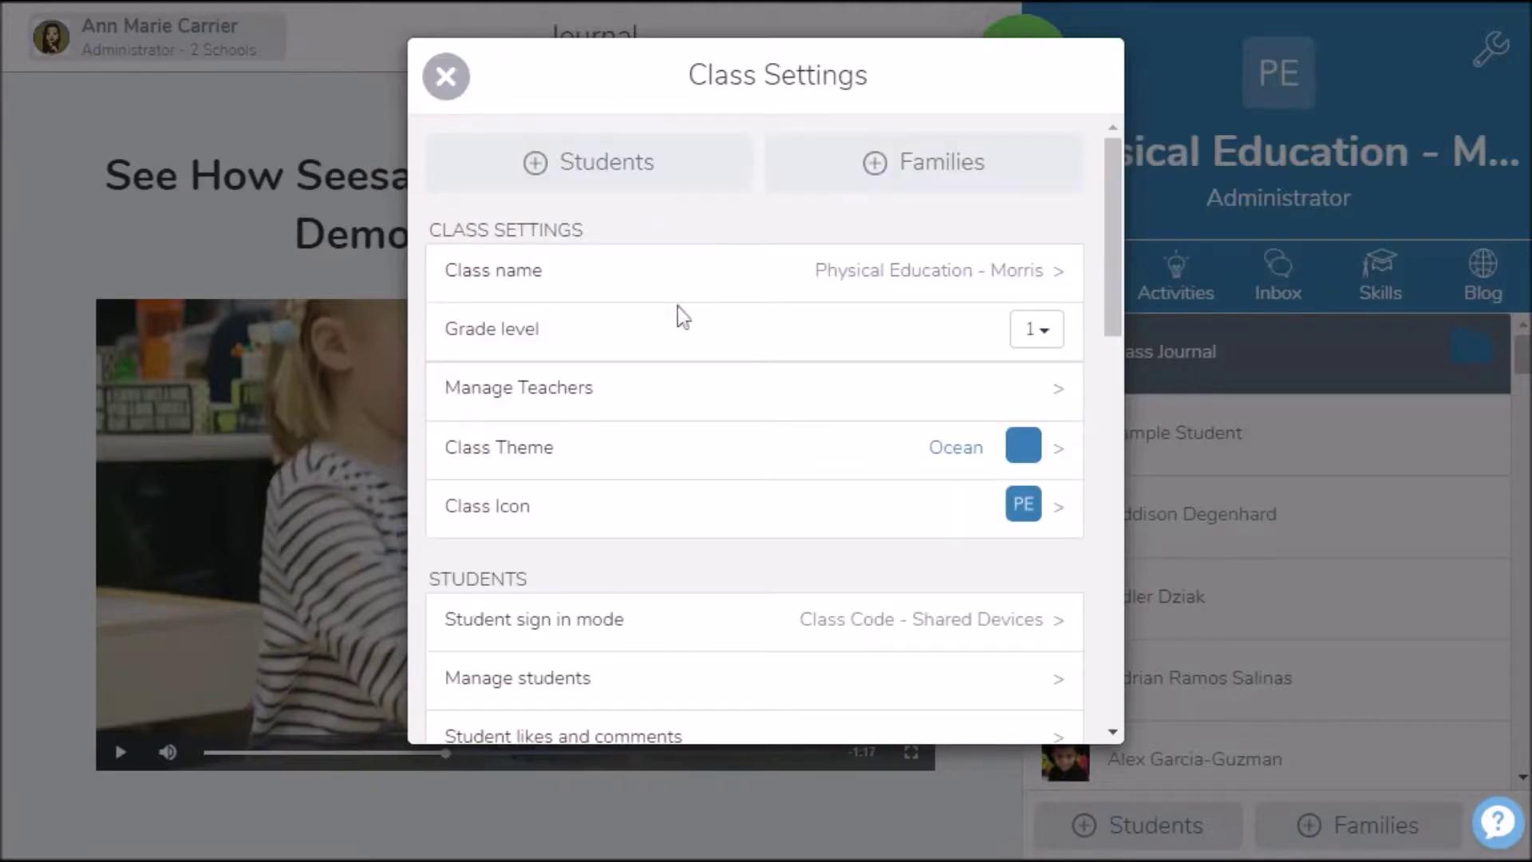
# Set the class icon to the basketball-and-soccer-ball picture, then review the student toggles below
pyautogui.click(1053, 518)
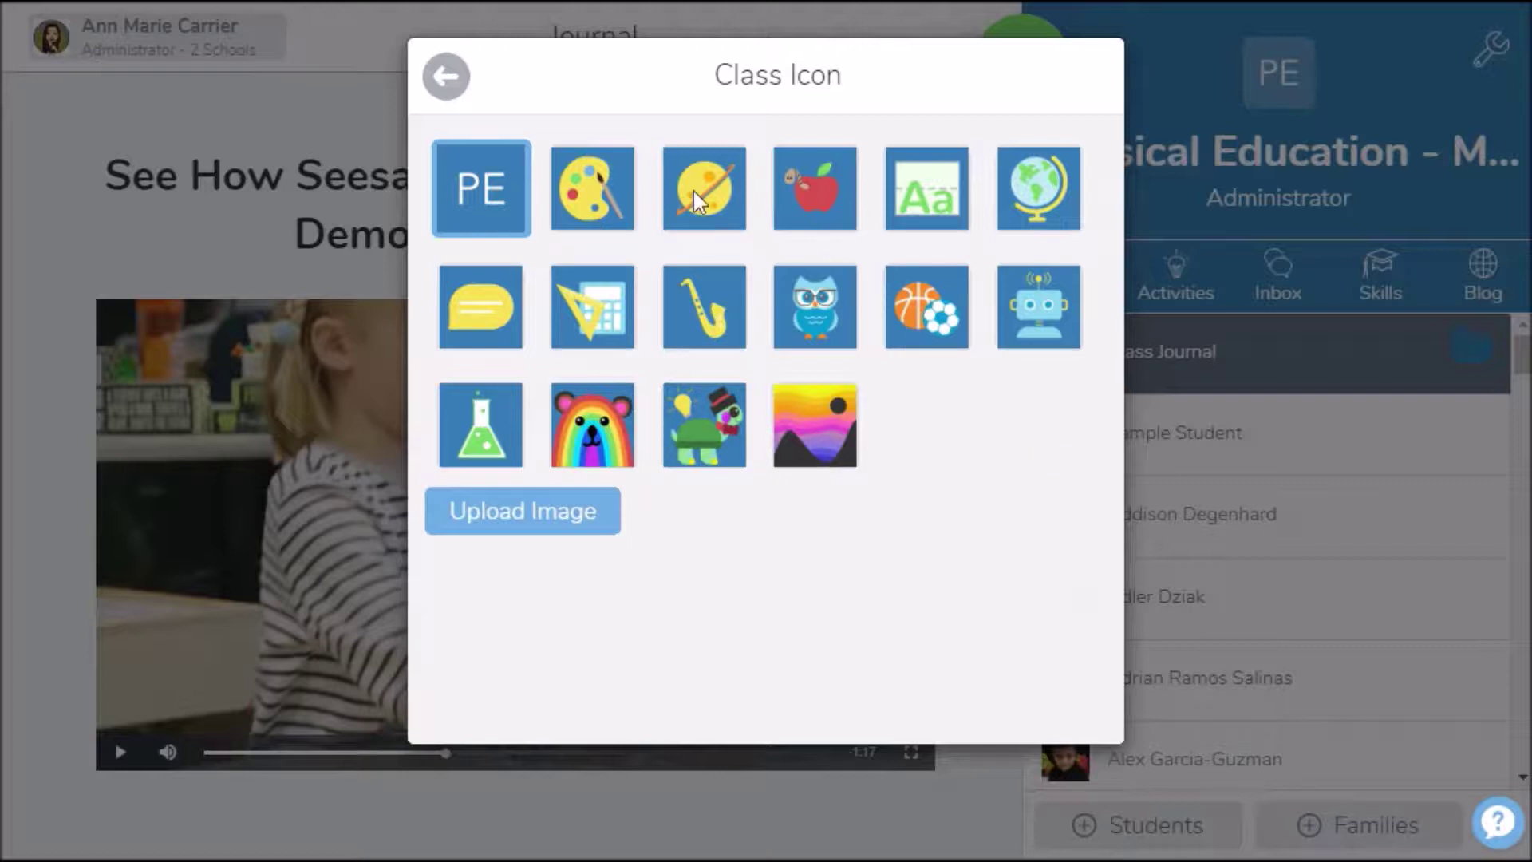
pyautogui.click(928, 322)
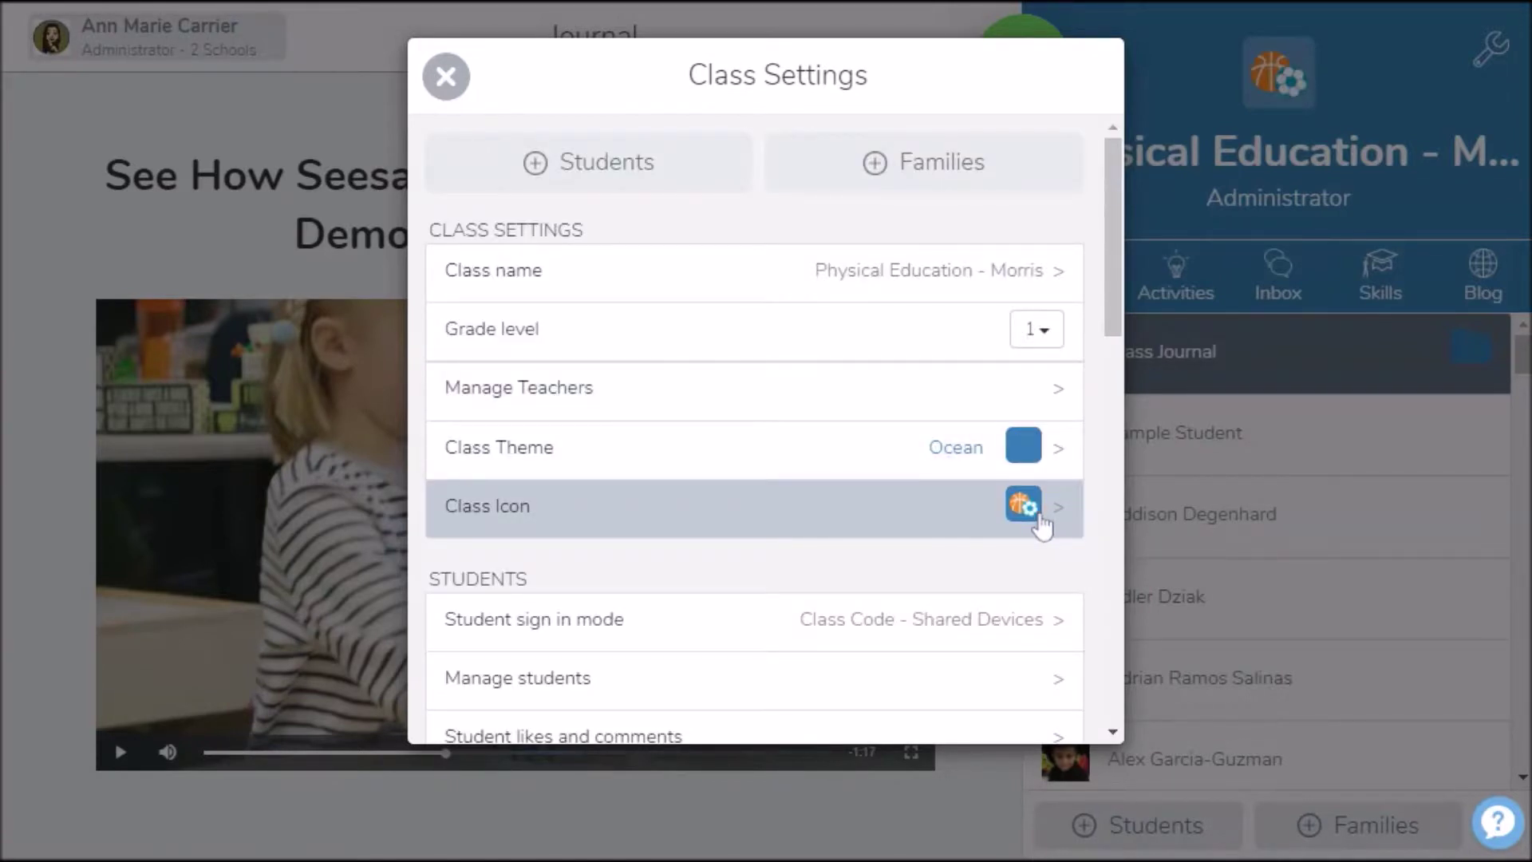
pyautogui.scroll(-2, 811, 519)
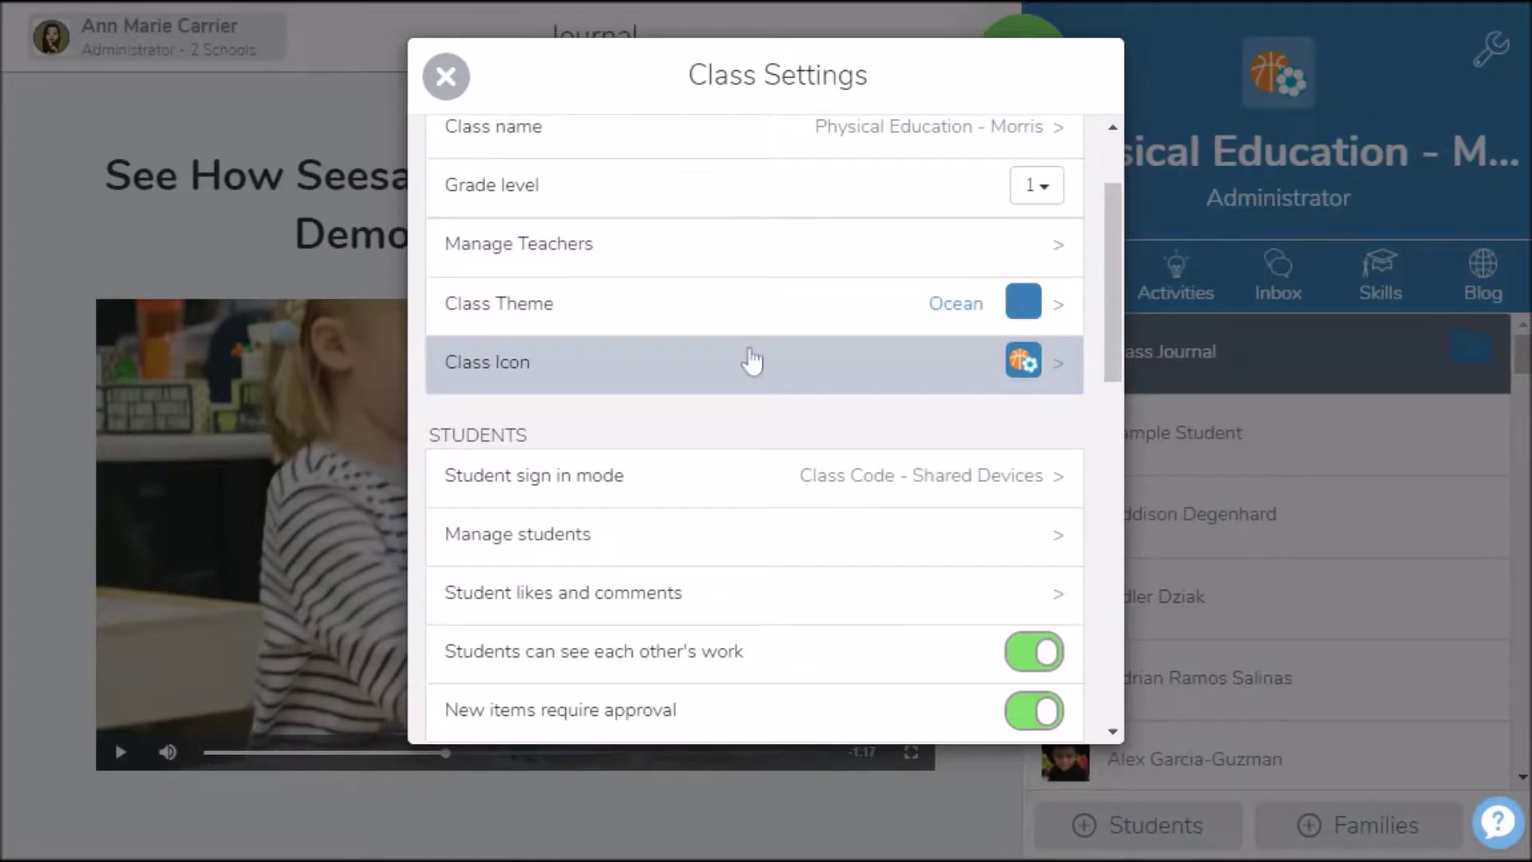
pyautogui.scroll(-1, 751, 361)
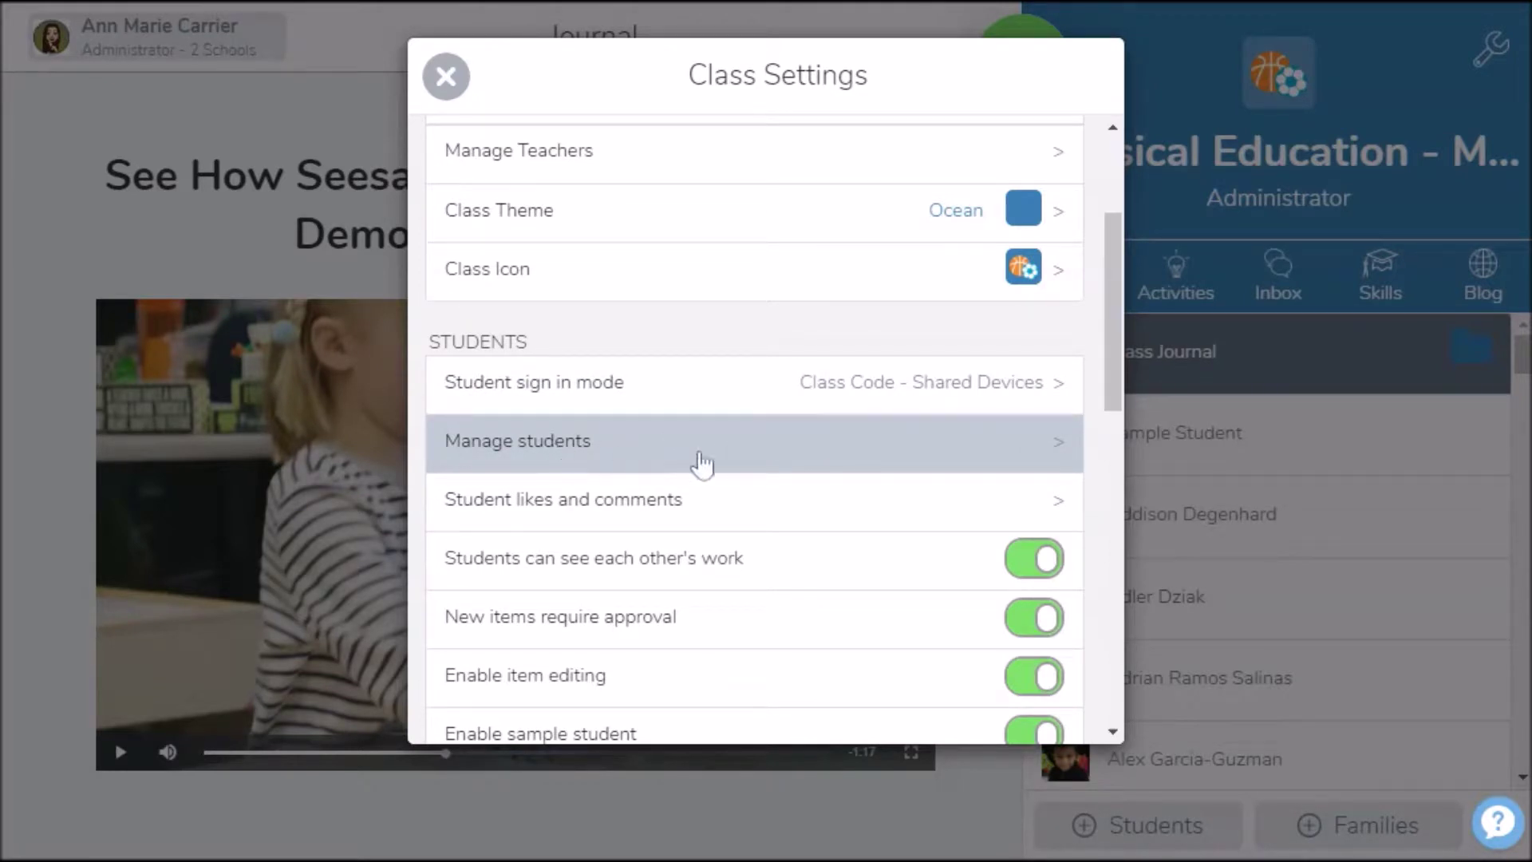
pyautogui.click(813, 449)
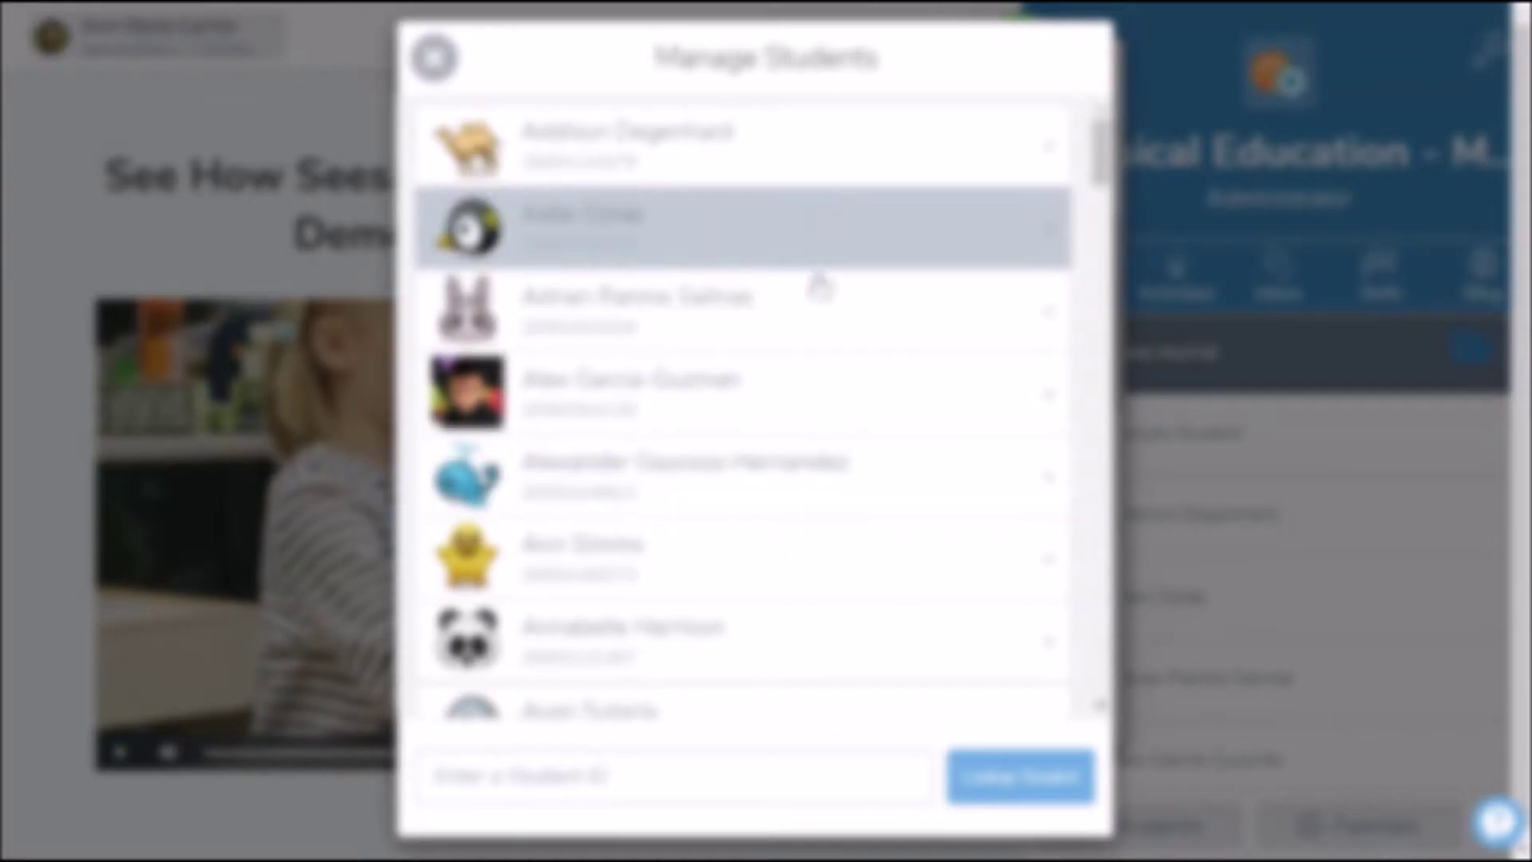
pyautogui.scroll(-10, 766, 558)
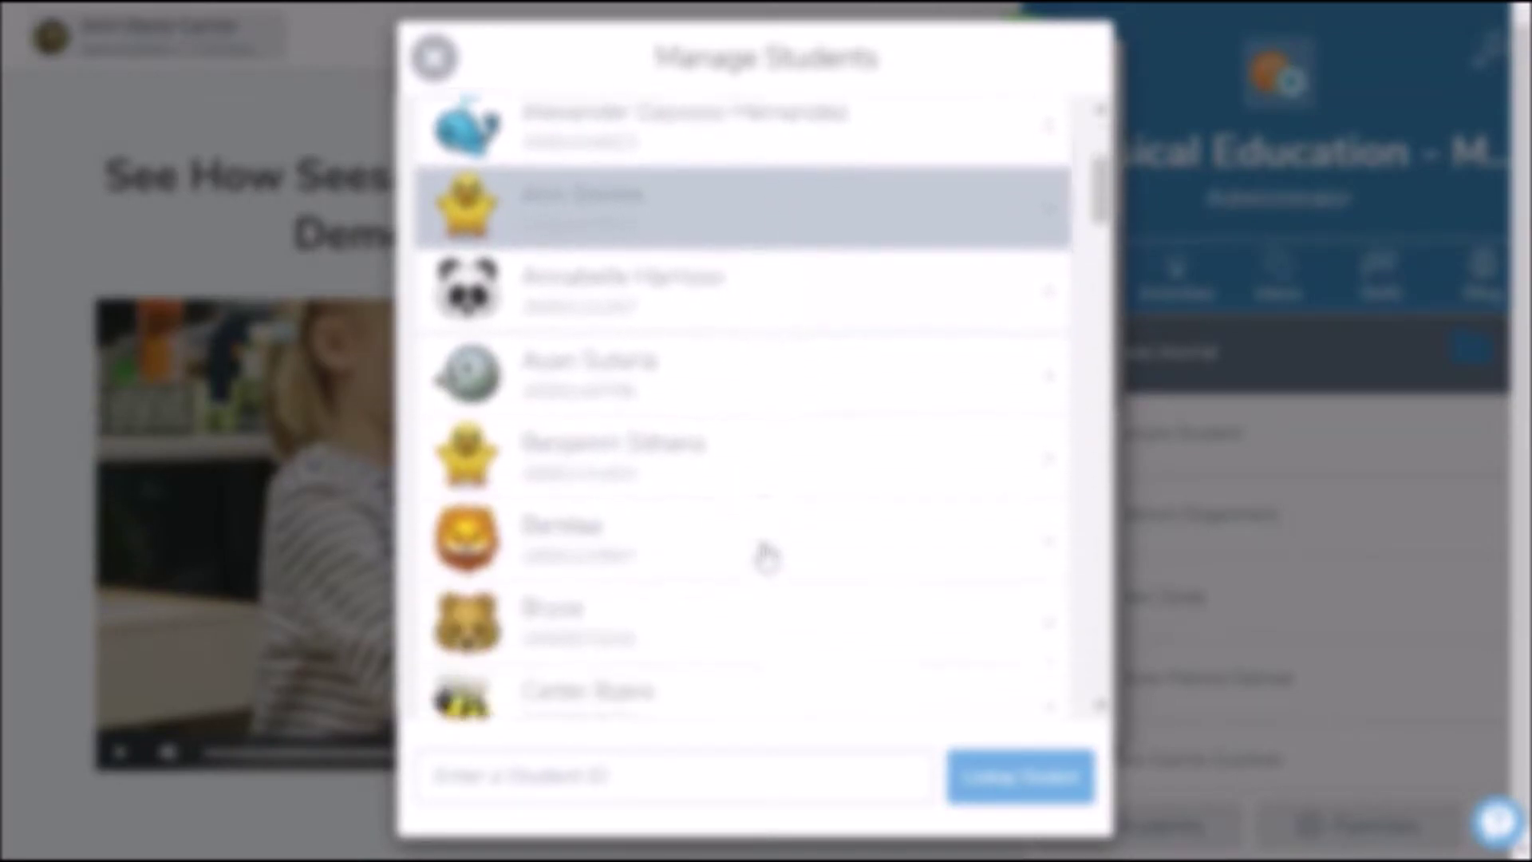
pyautogui.scroll(-10, 764, 553)
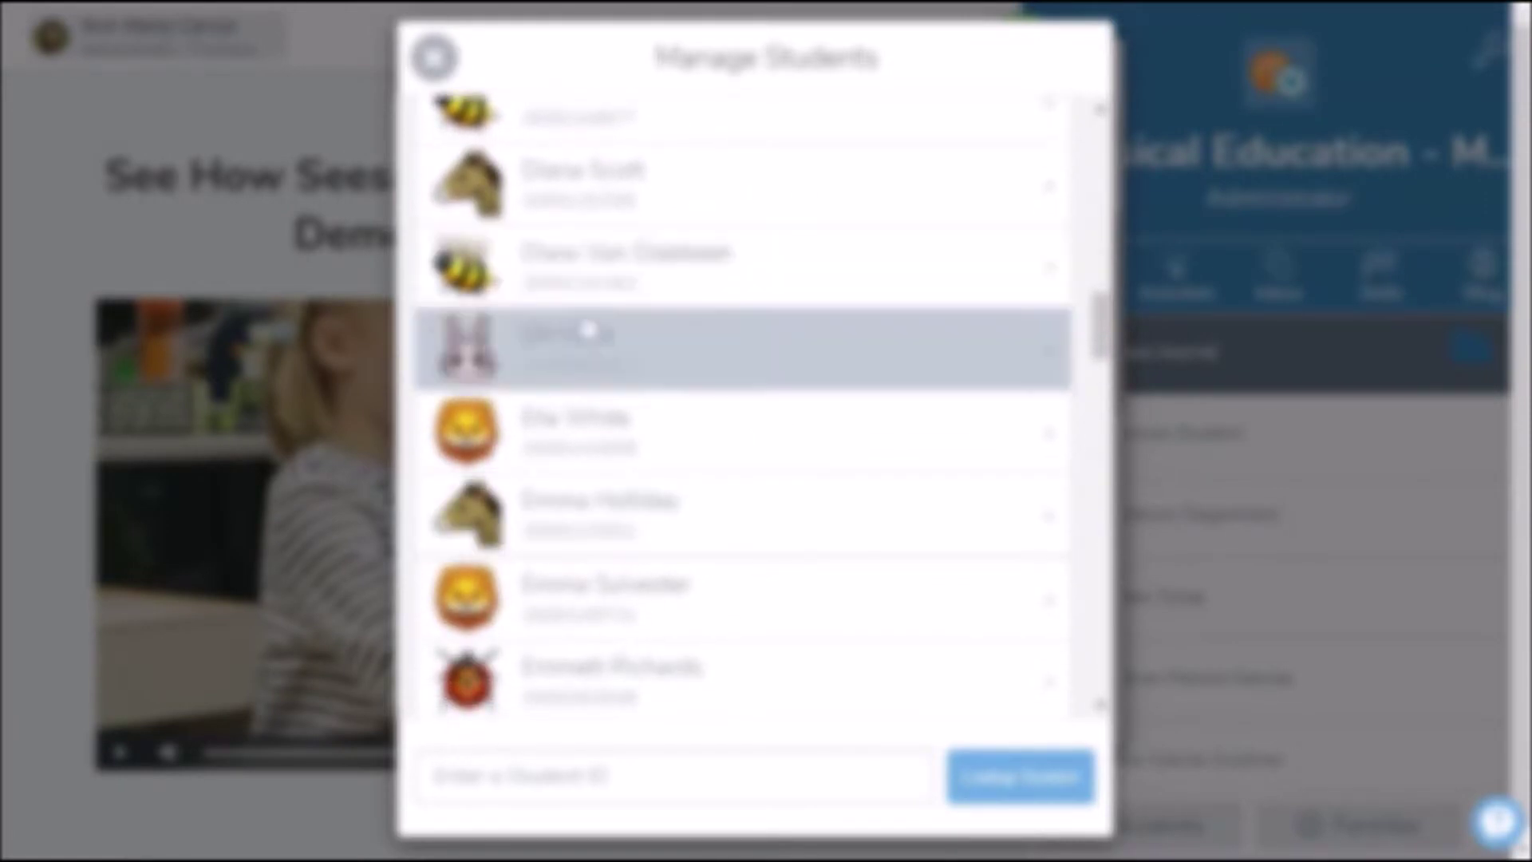
pyautogui.scroll(-5, 531, 626)
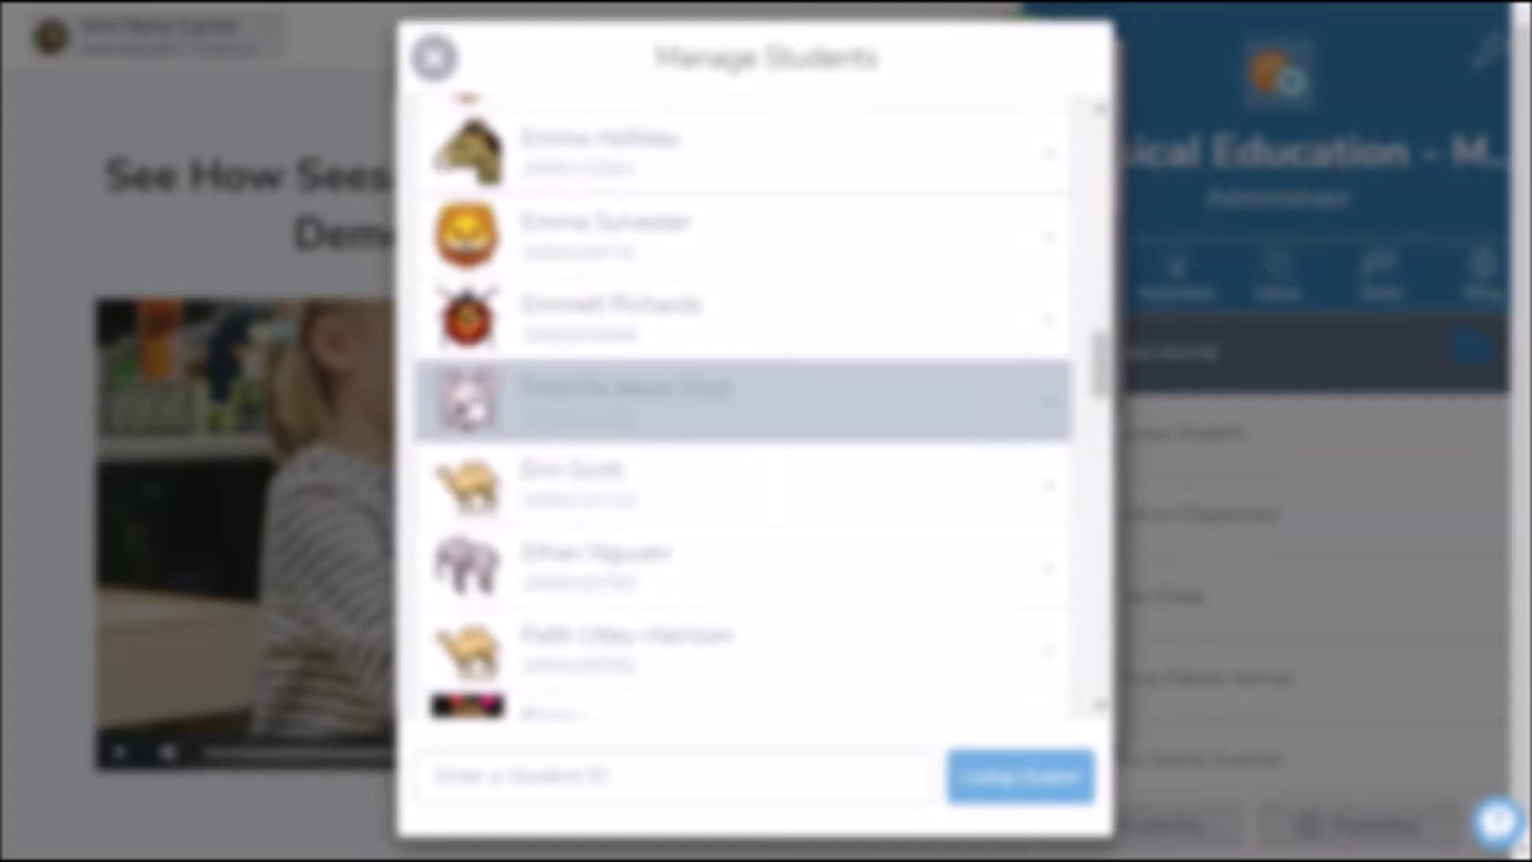
pyautogui.scroll(-2, 734, 503)
pyautogui.scroll(-2, 733, 503)
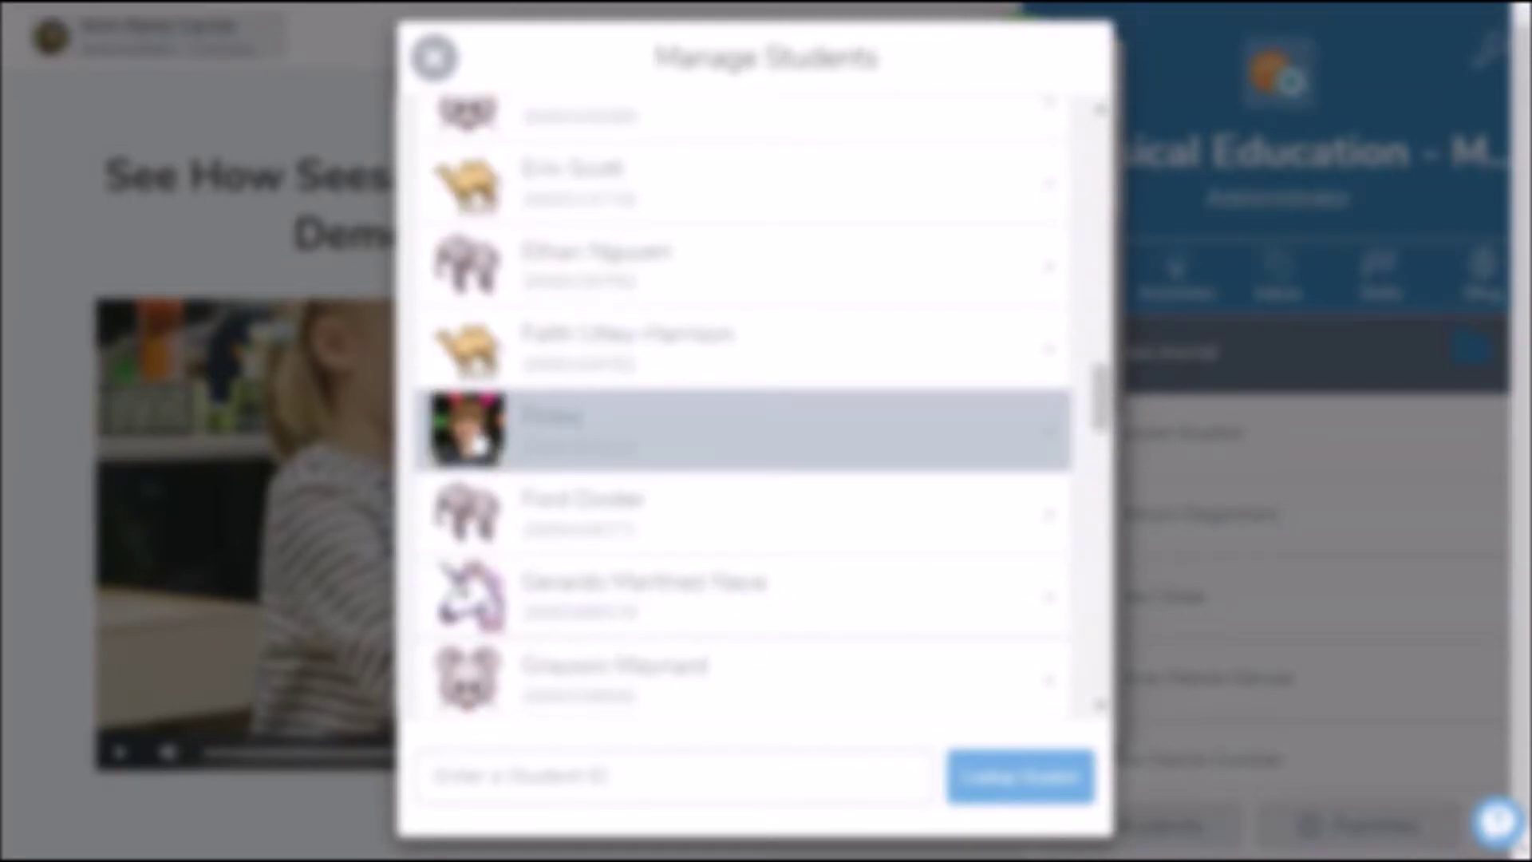
pyautogui.scroll(5, 779, 343)
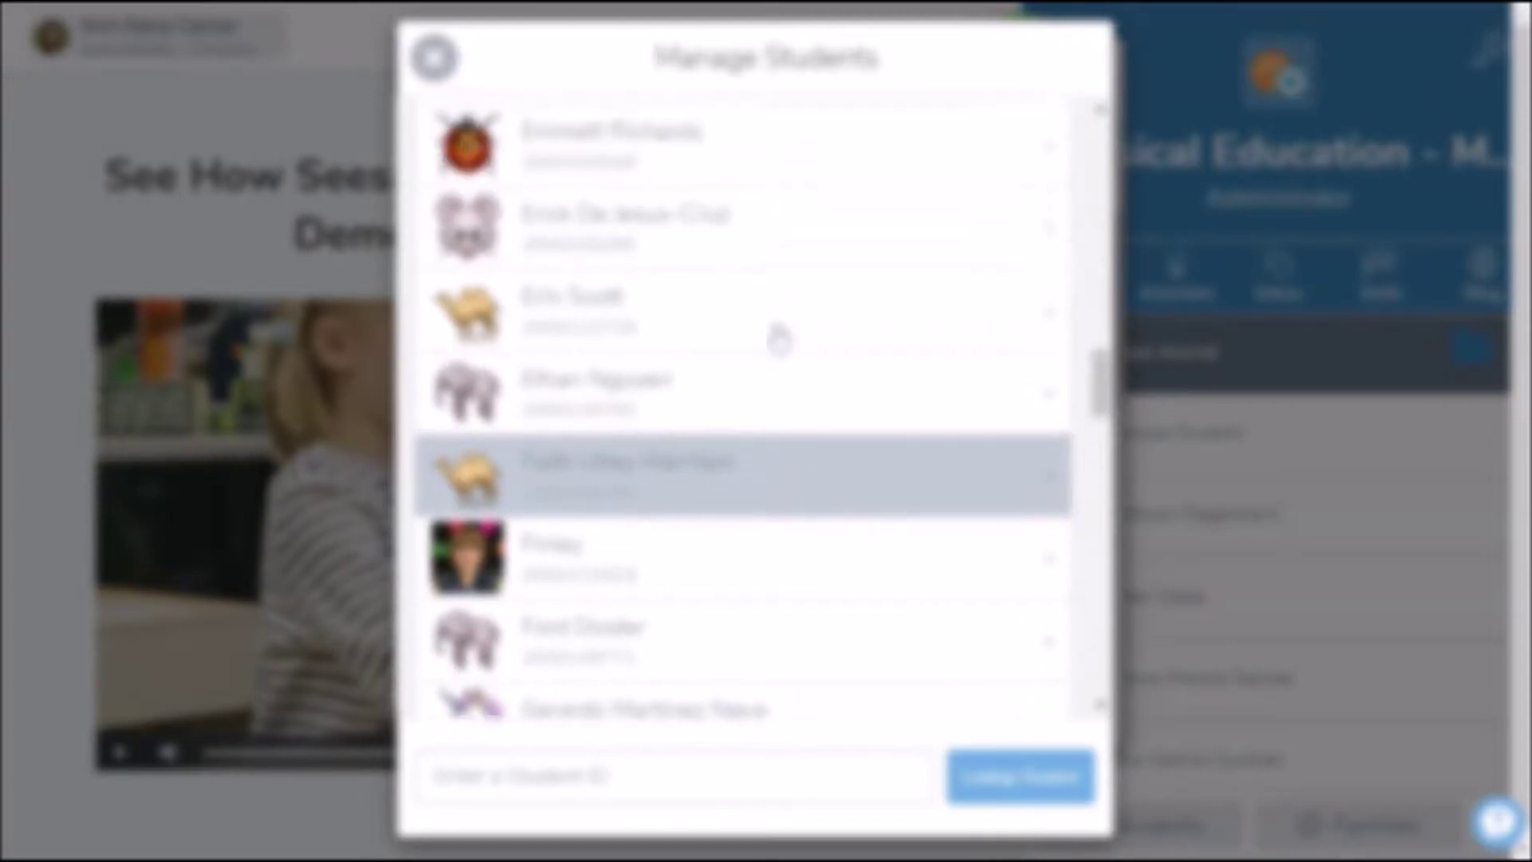
pyautogui.scroll(2, 774, 334)
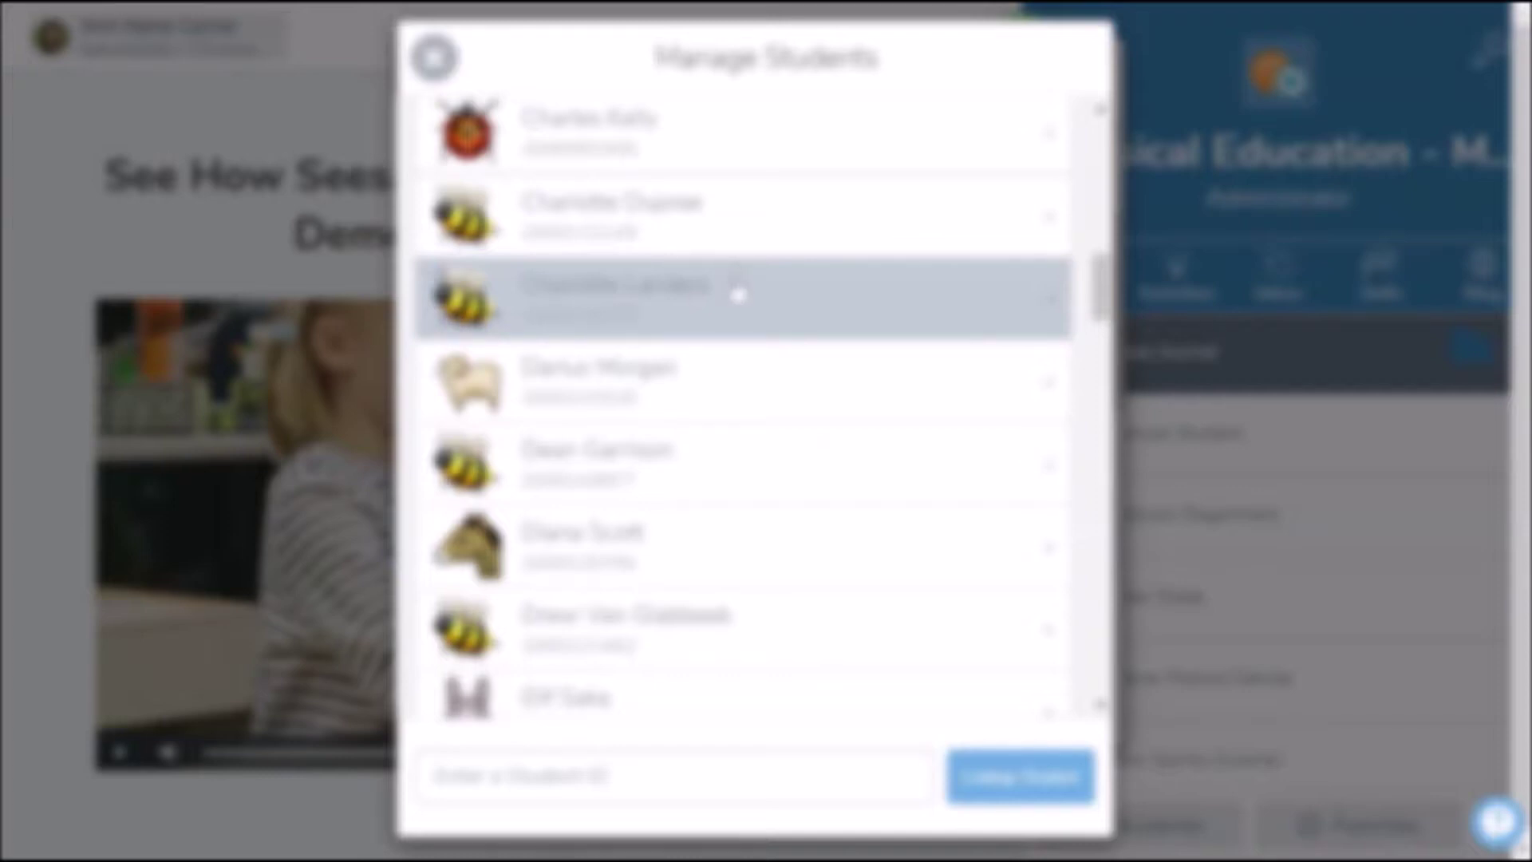
pyautogui.click(737, 295)
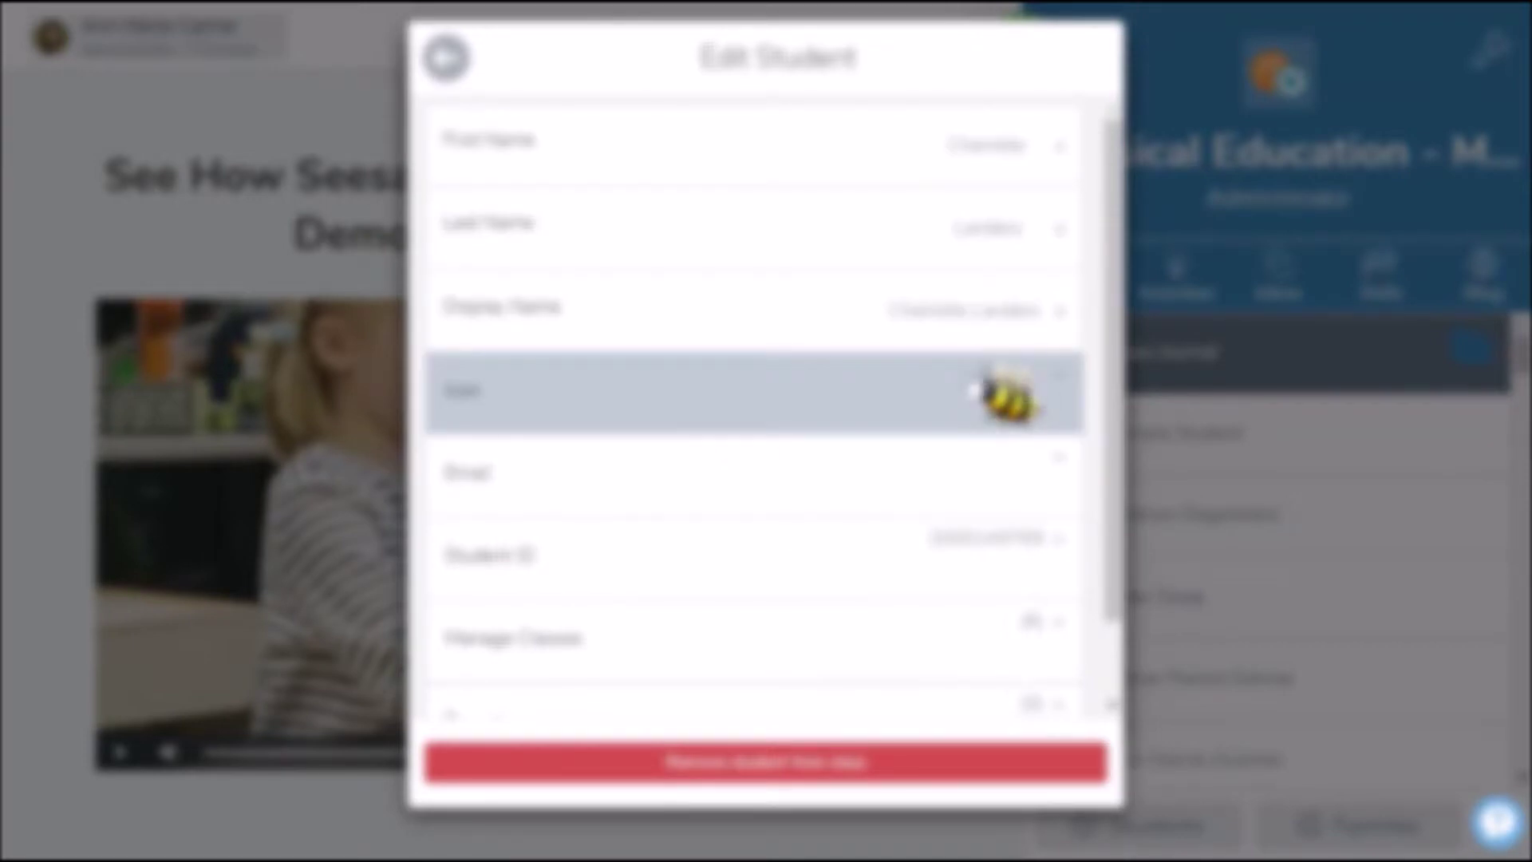
# Replace the student's bee profile icon with the cat icon
pyautogui.click(977, 380)
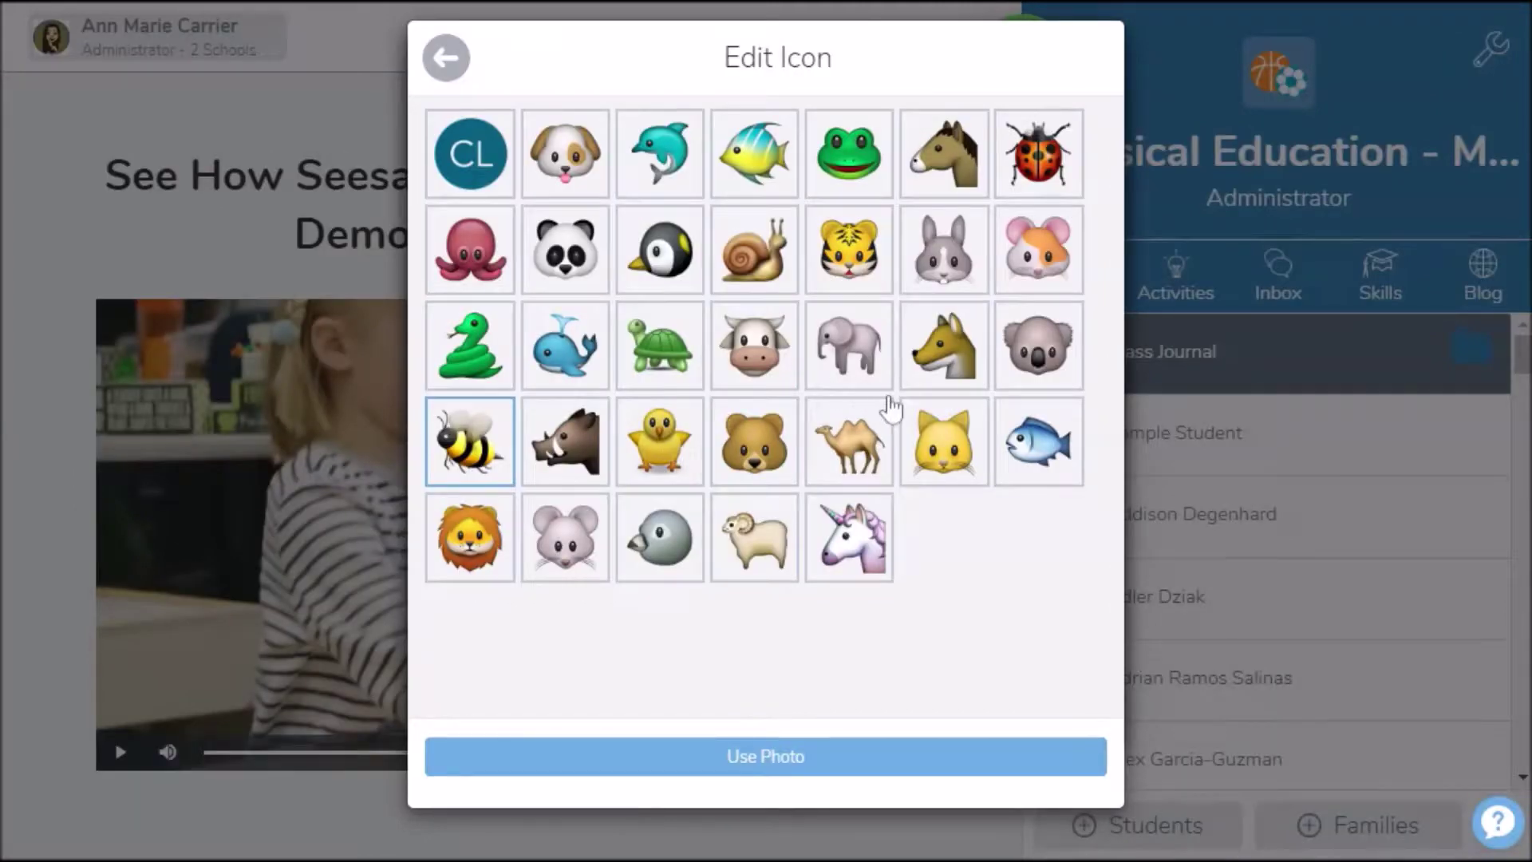
pyautogui.click(955, 469)
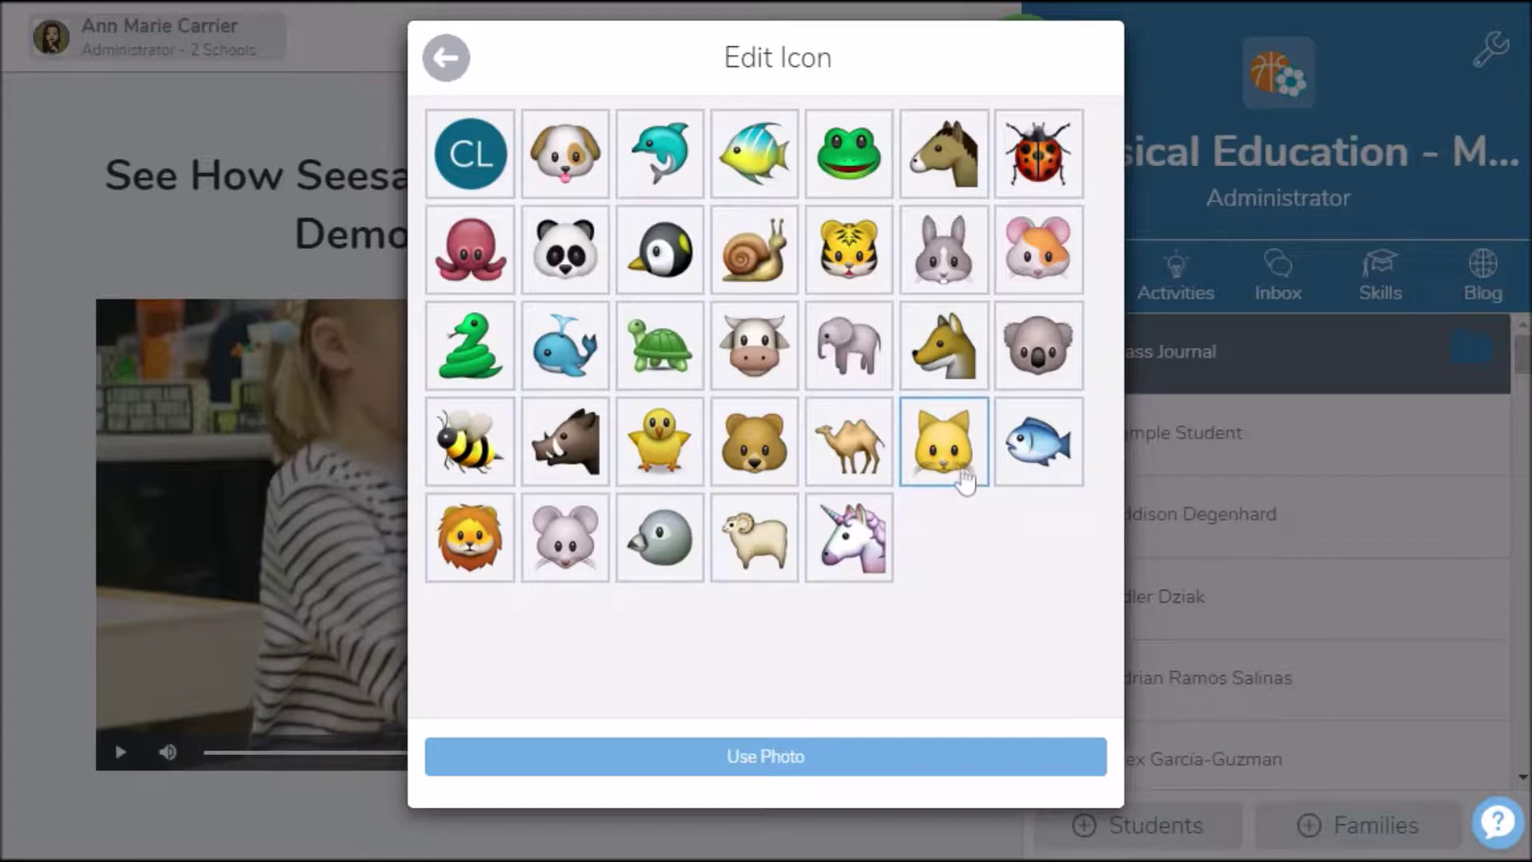
pyautogui.click(742, 750)
pyautogui.click(607, 750)
pyautogui.click(443, 60)
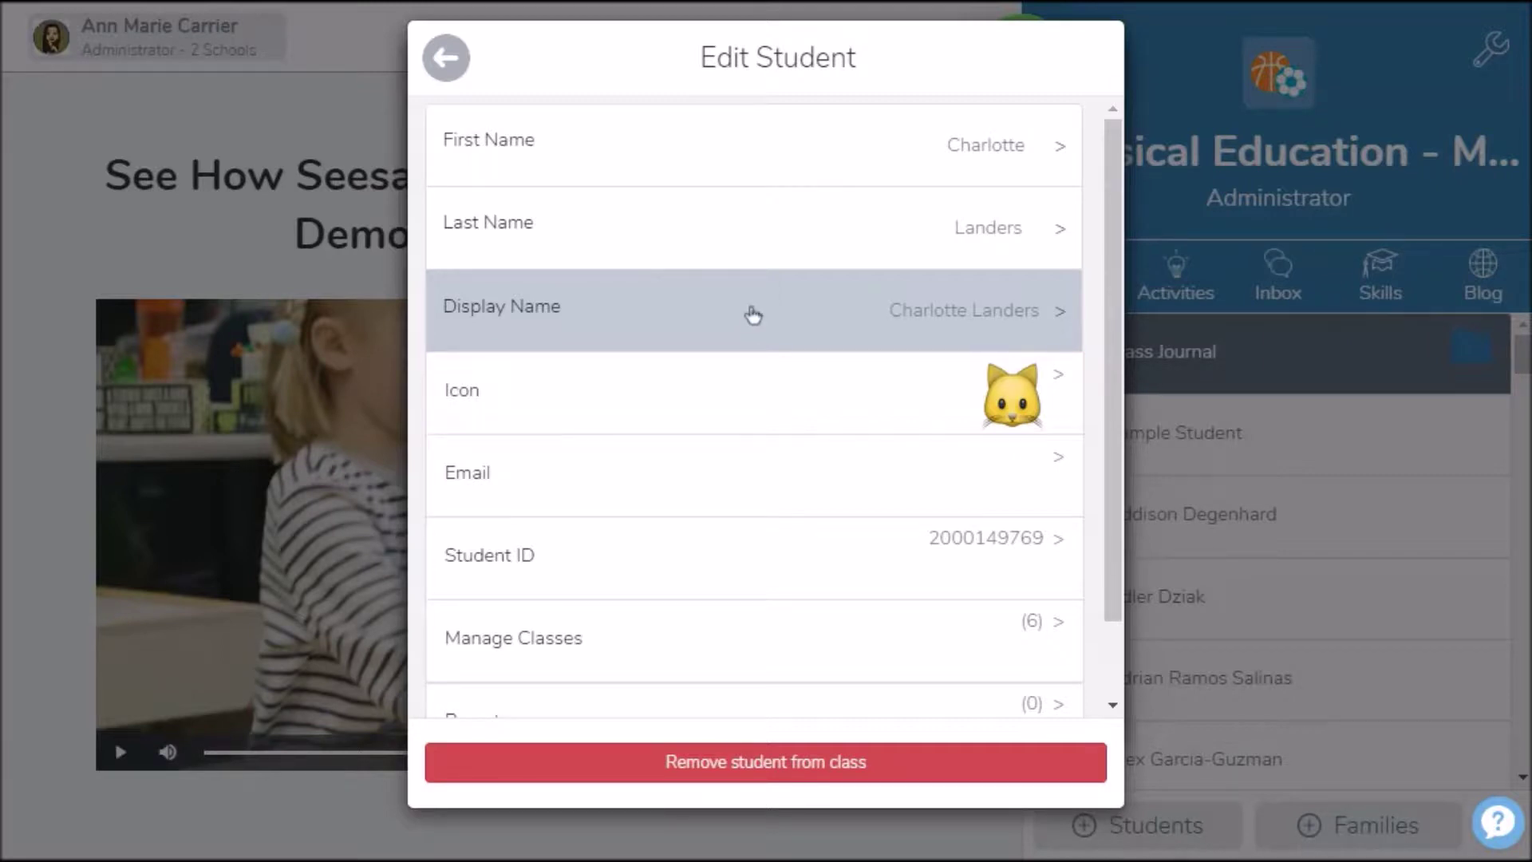
# Open the student's display name, leave it unchanged, and return to Manage Students
pyautogui.click(917, 333)
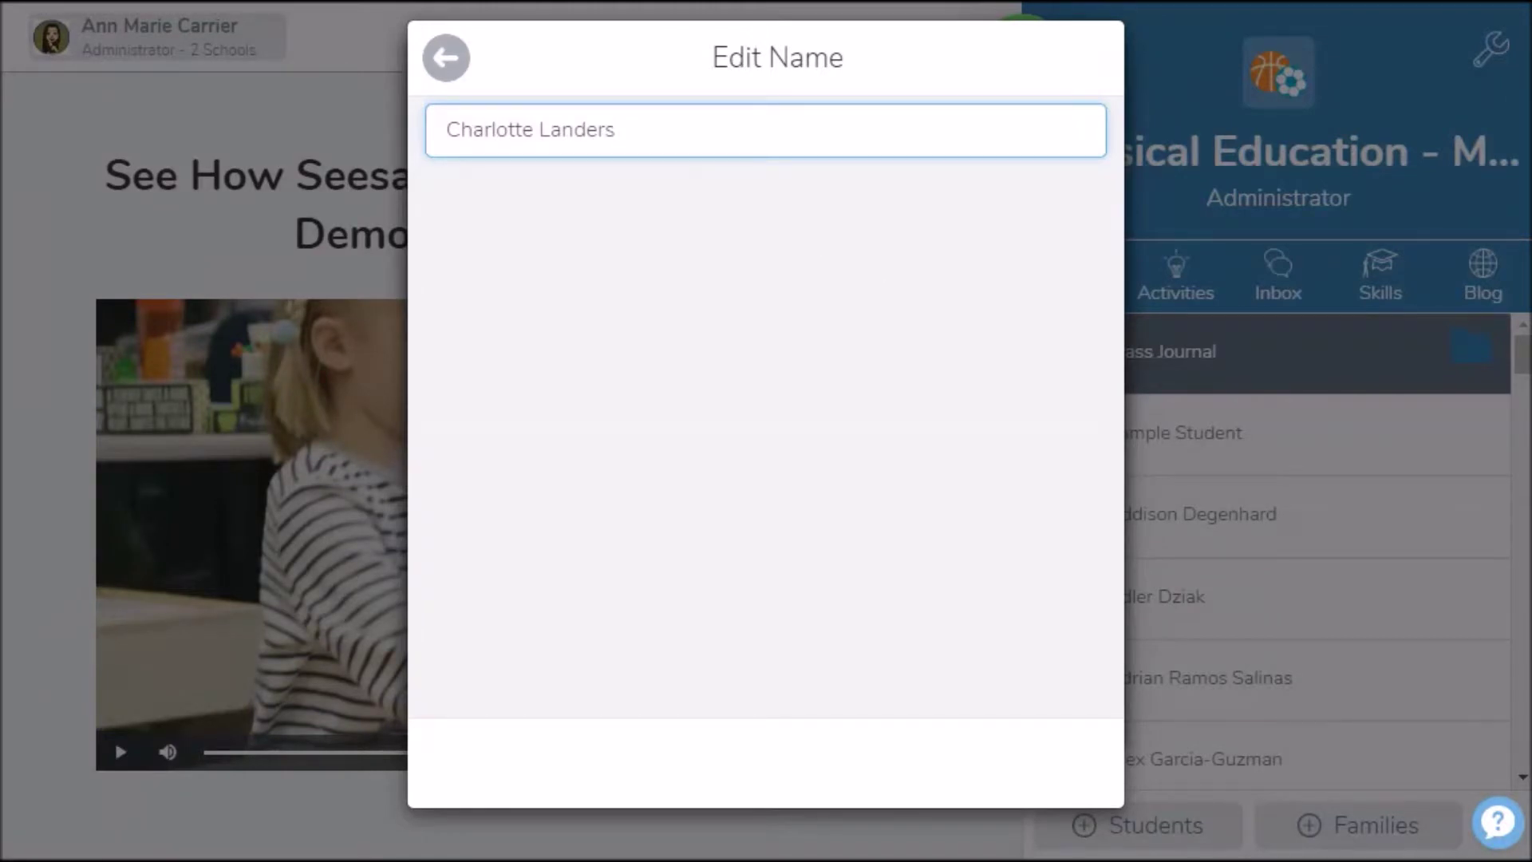
pyautogui.moveTo(446, 129); pyautogui.dragTo(653, 130)
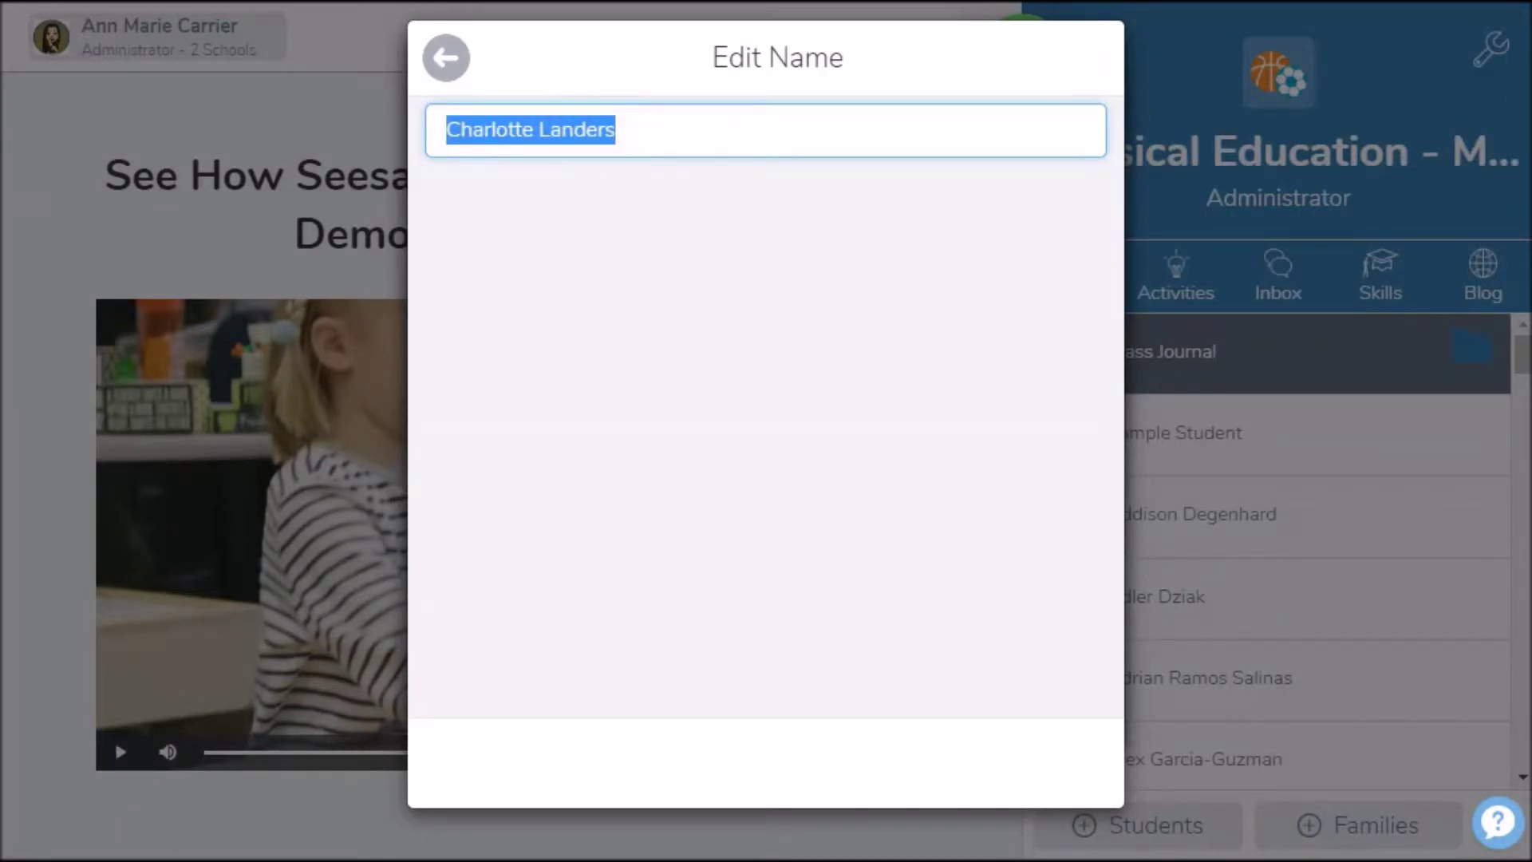
pyautogui.click(446, 58)
pyautogui.click(446, 58)
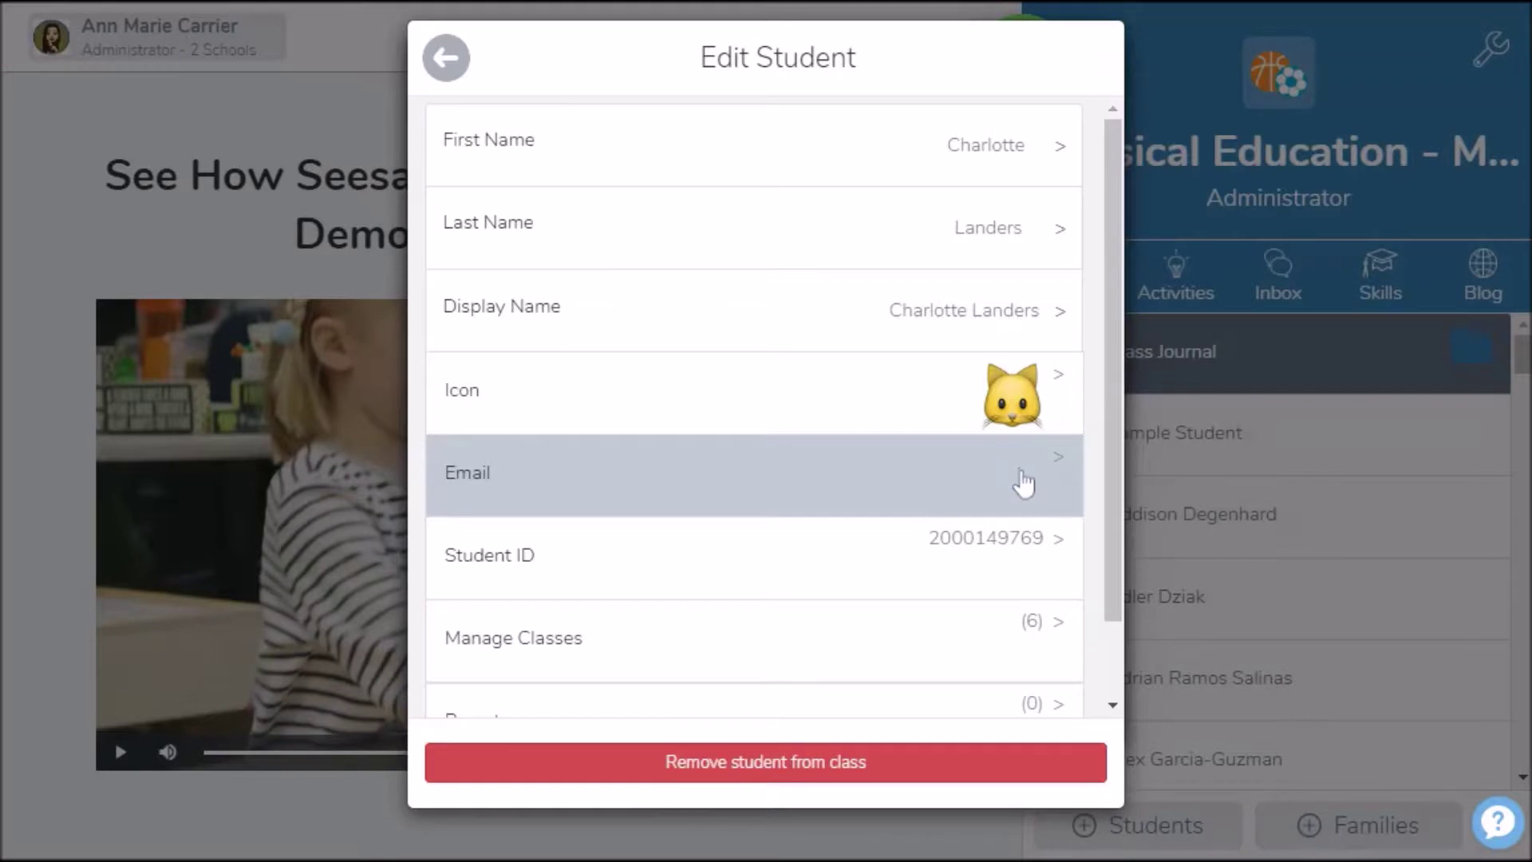
pyautogui.moveTo(1113, 435); pyautogui.dragTo(1122, 510)
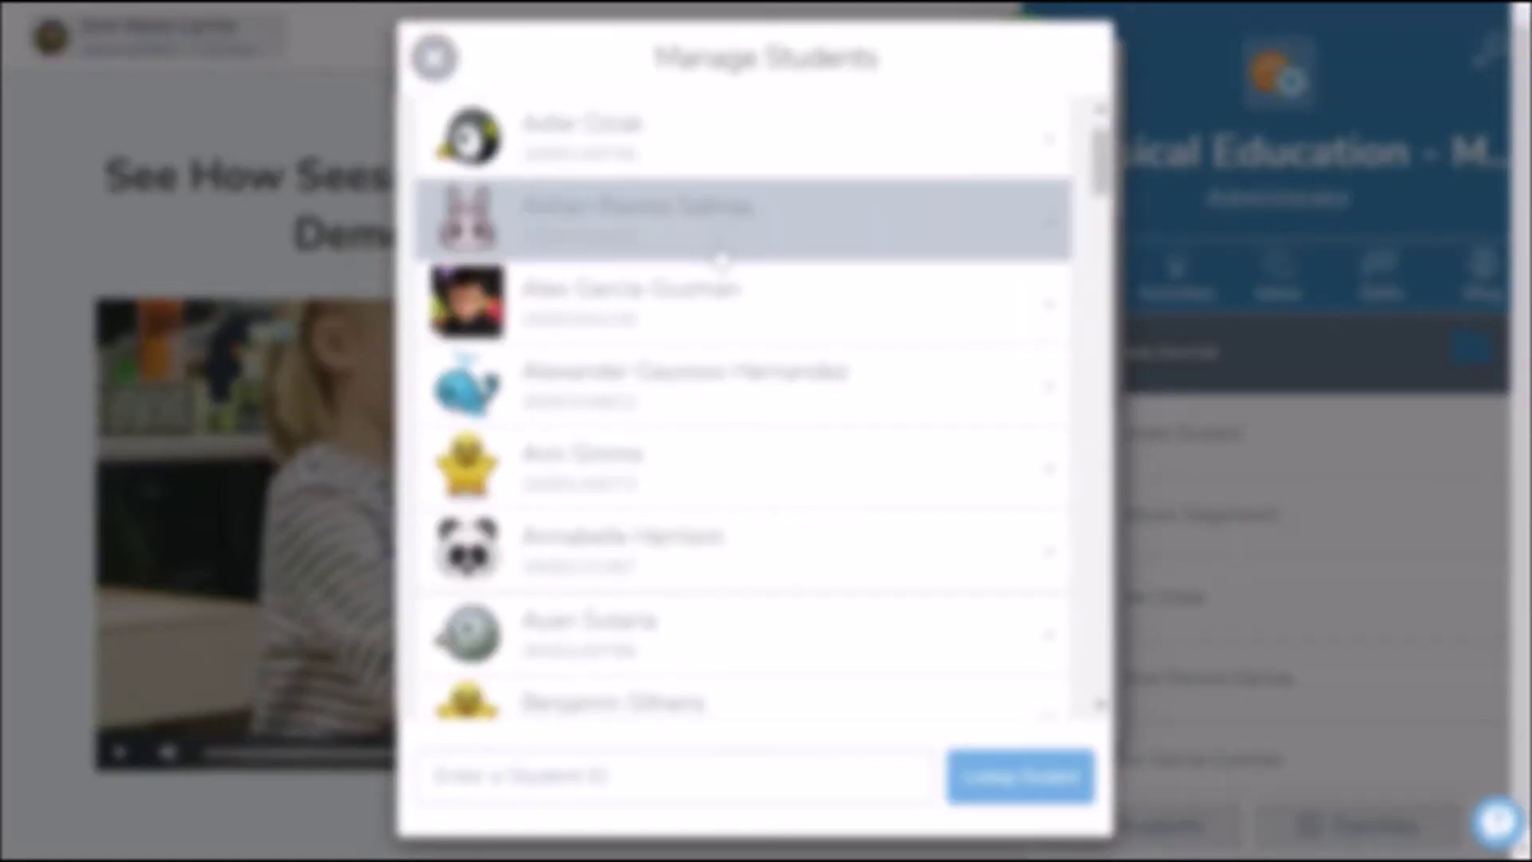
pyautogui.scroll(-8, 678, 452)
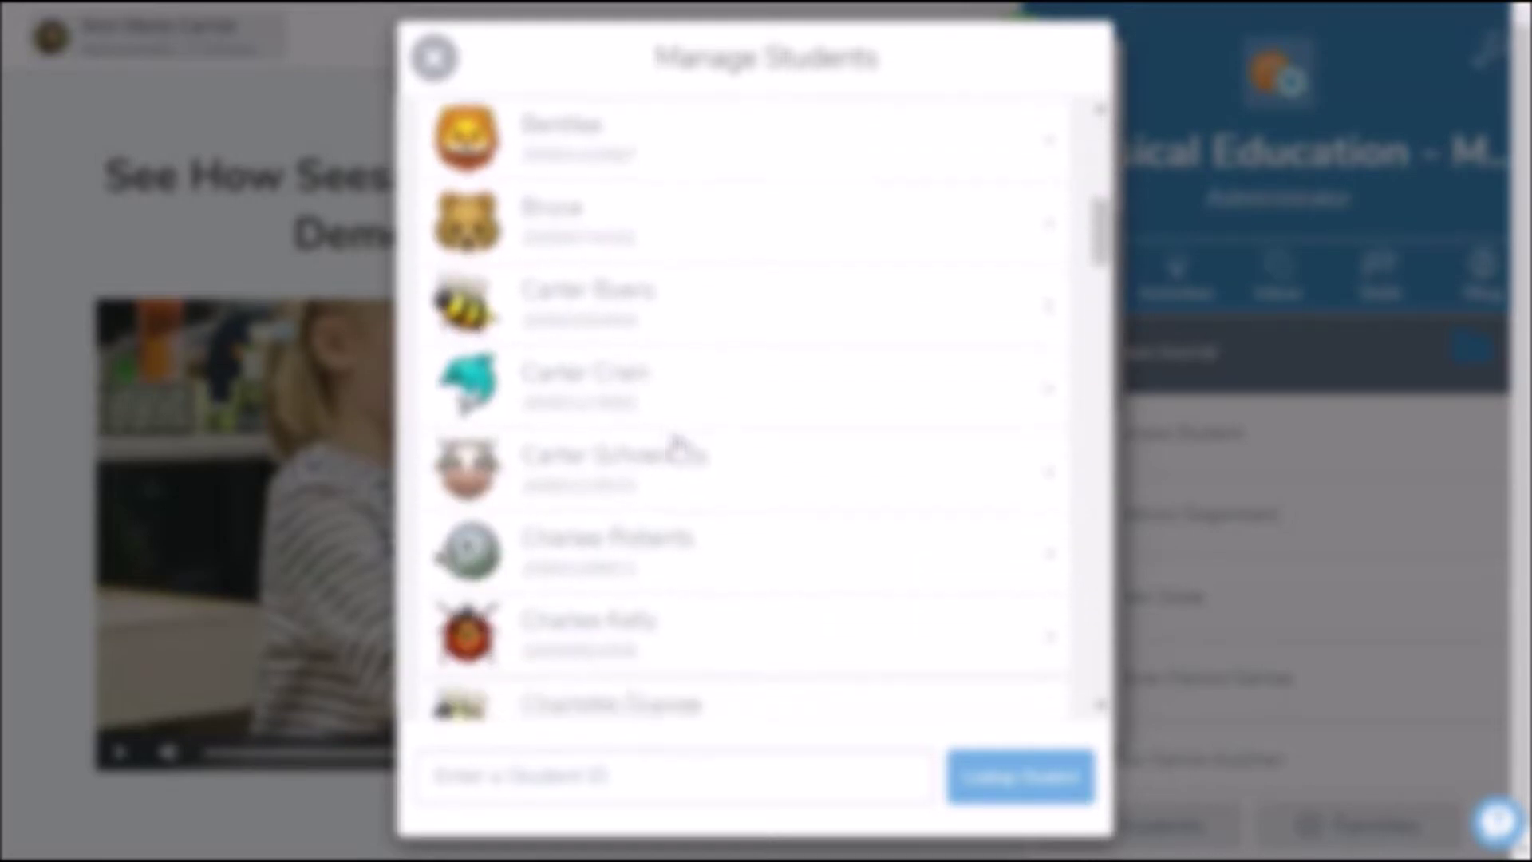
pyautogui.scroll(10, 678, 452)
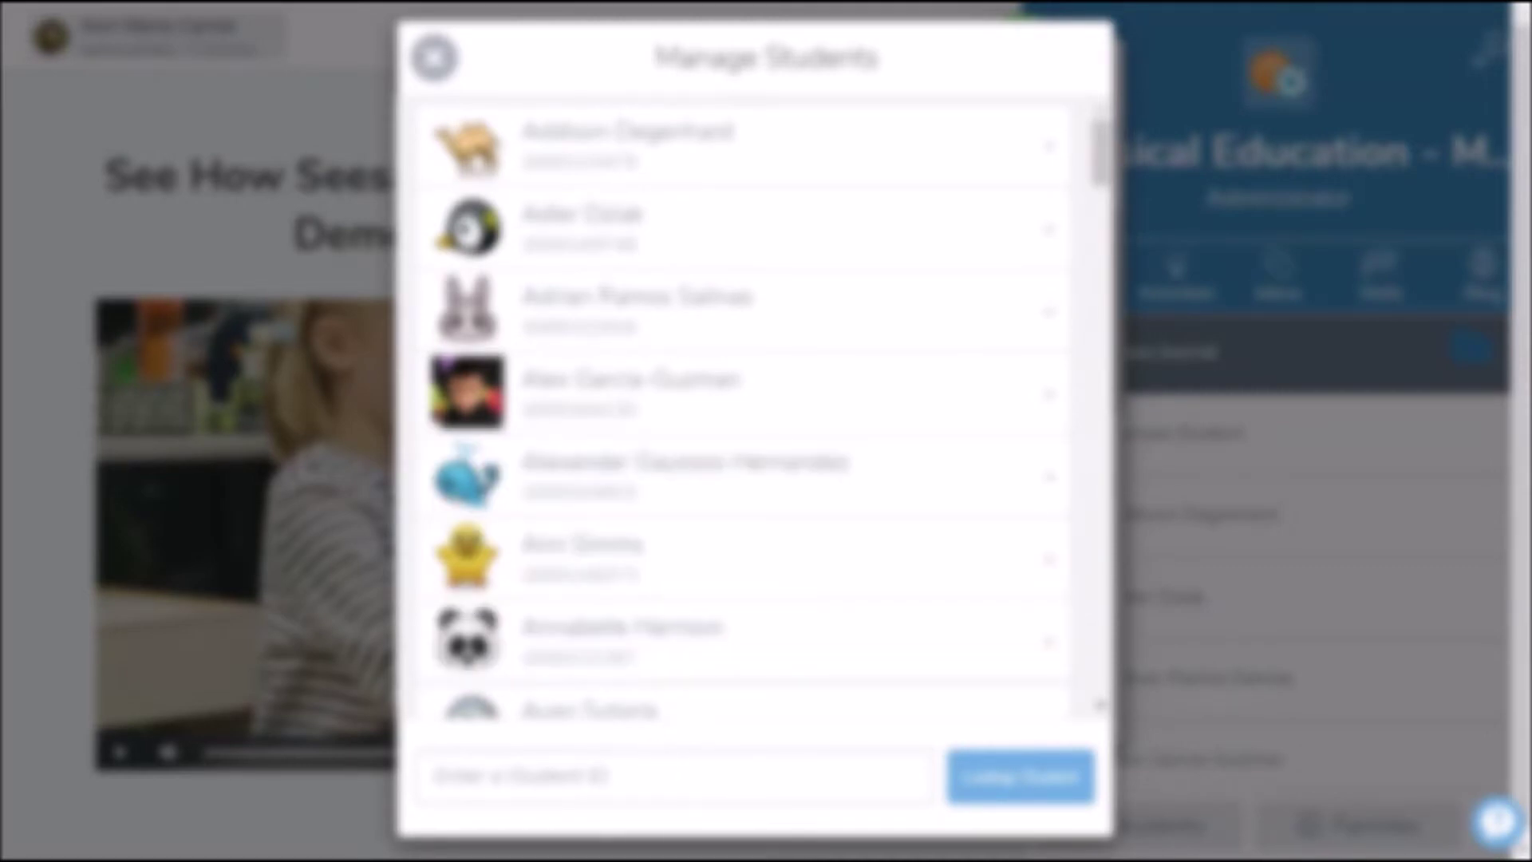
pyautogui.click(629, 783)
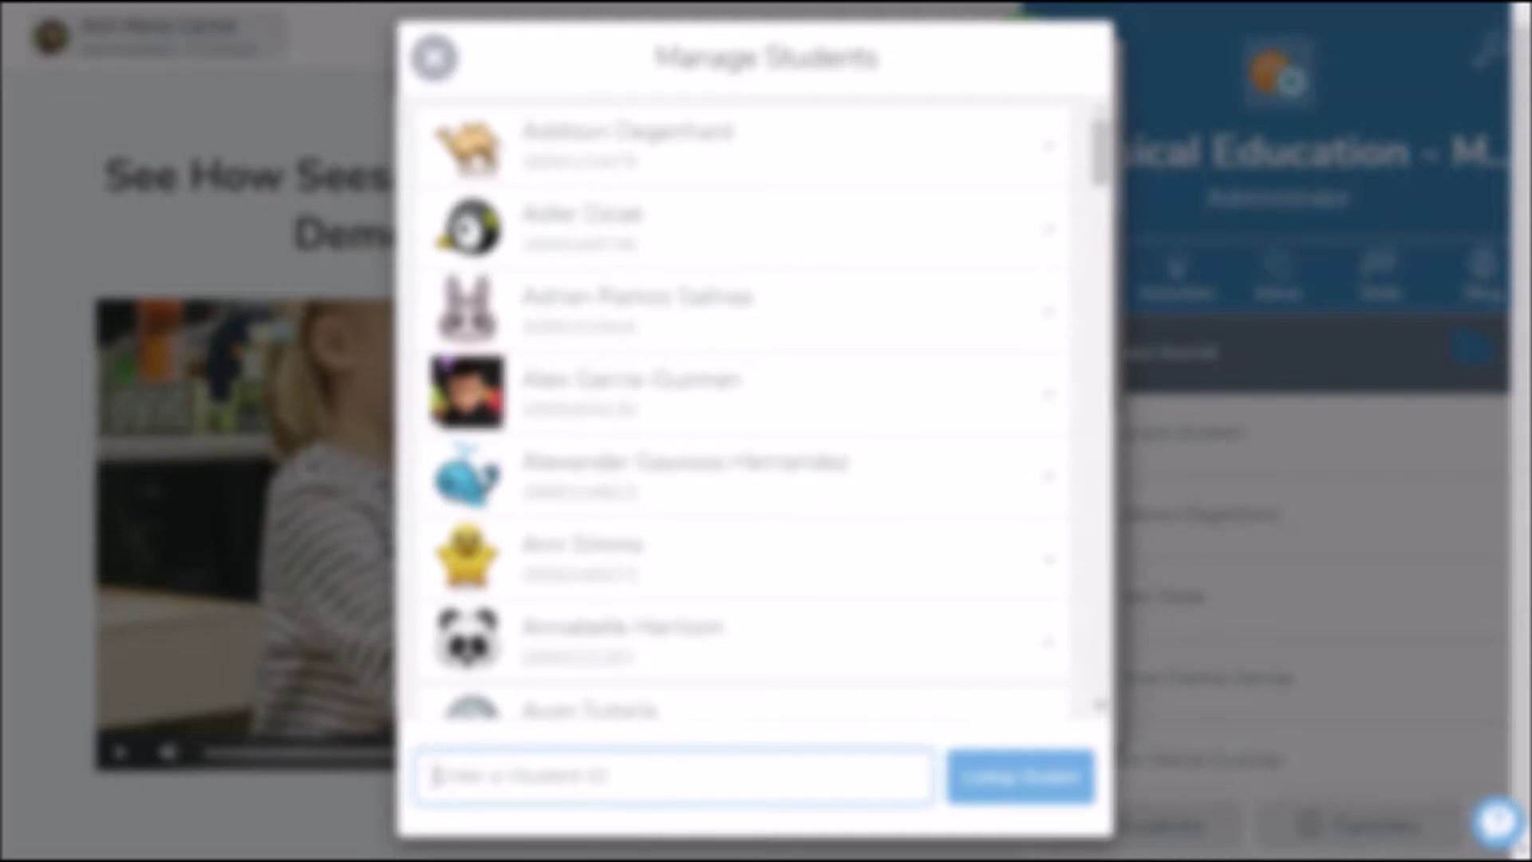
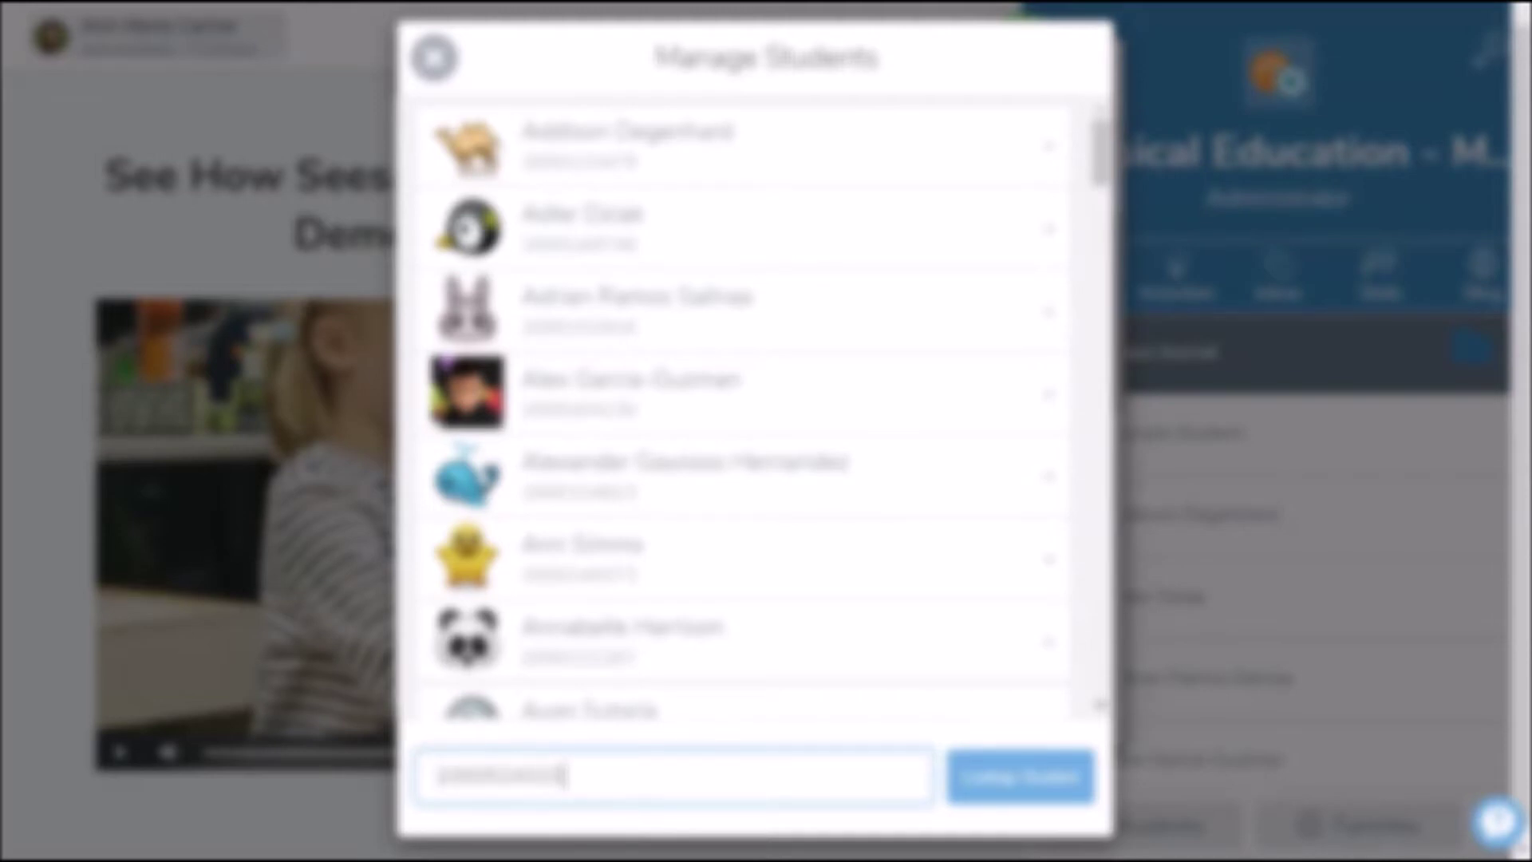
pyautogui.click(963, 786)
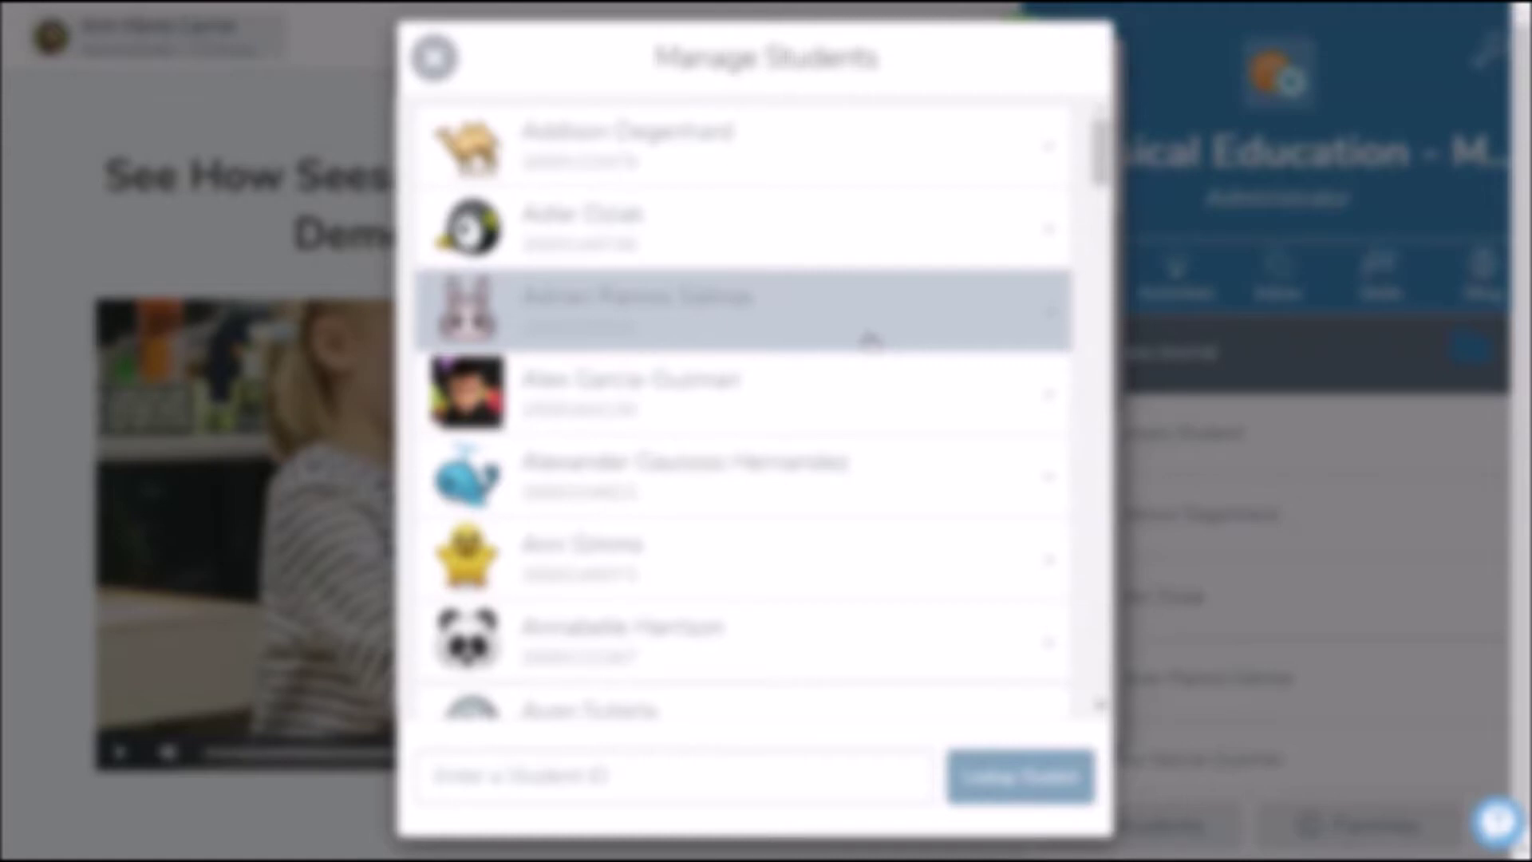
pyautogui.click(434, 57)
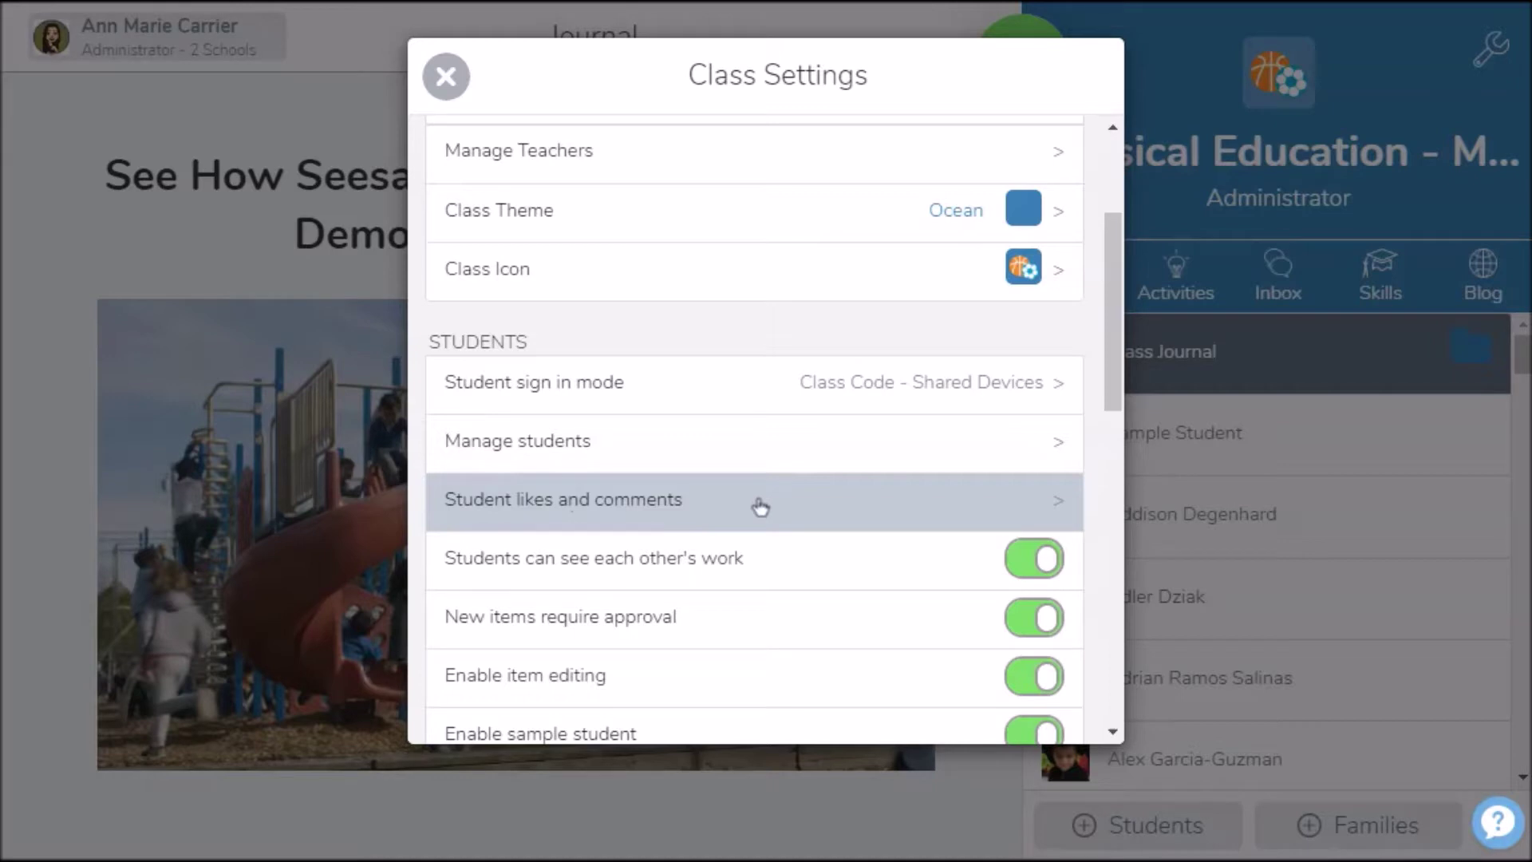
# Toggle student likes and comments off and back on, leaving both enabled
pyautogui.click(1053, 504)
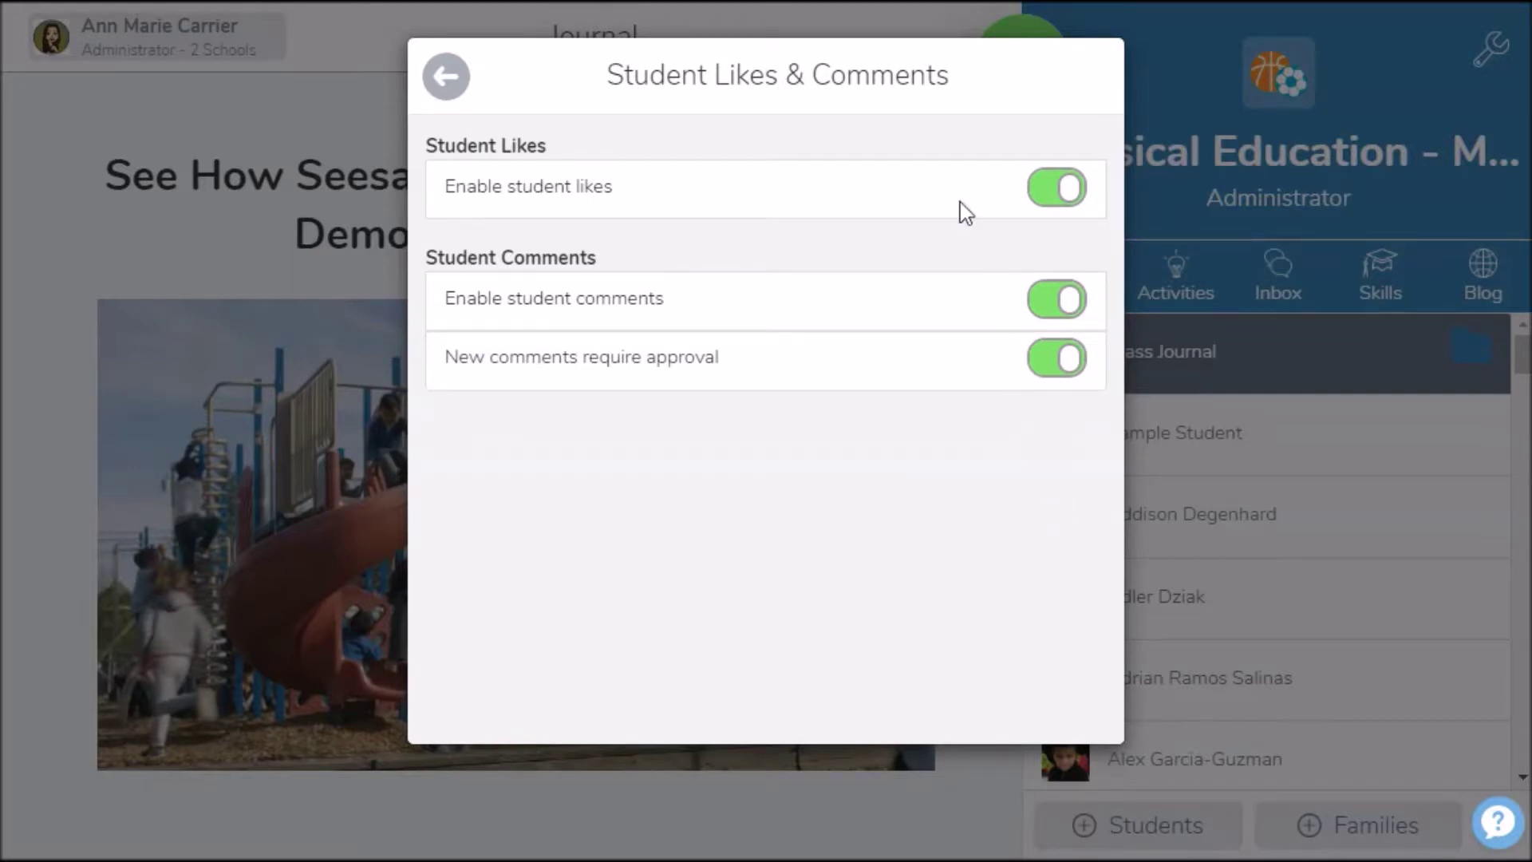
pyautogui.click(1053, 200)
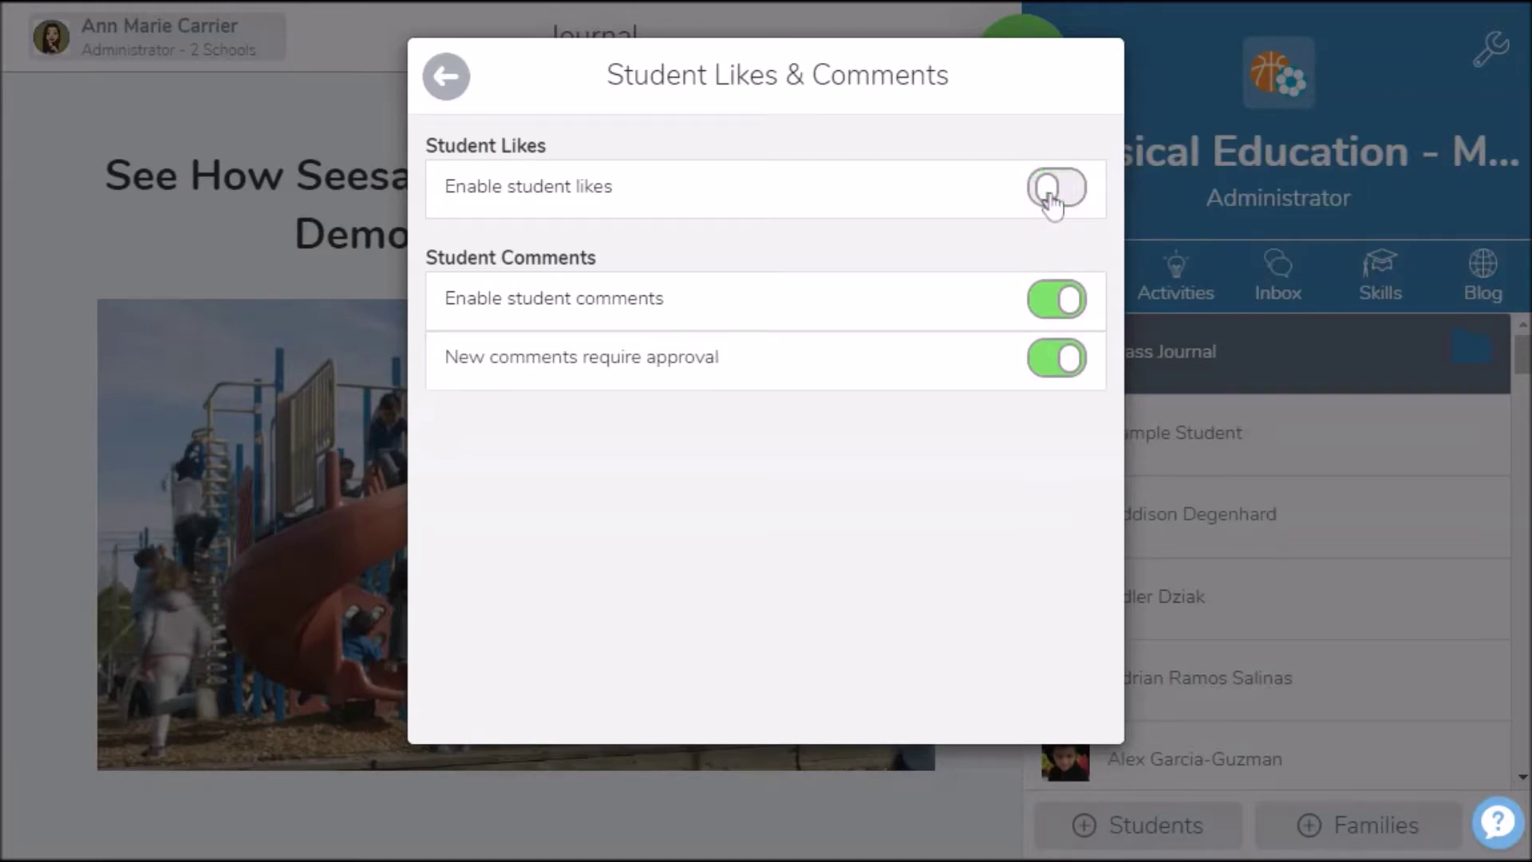
pyautogui.click(1053, 199)
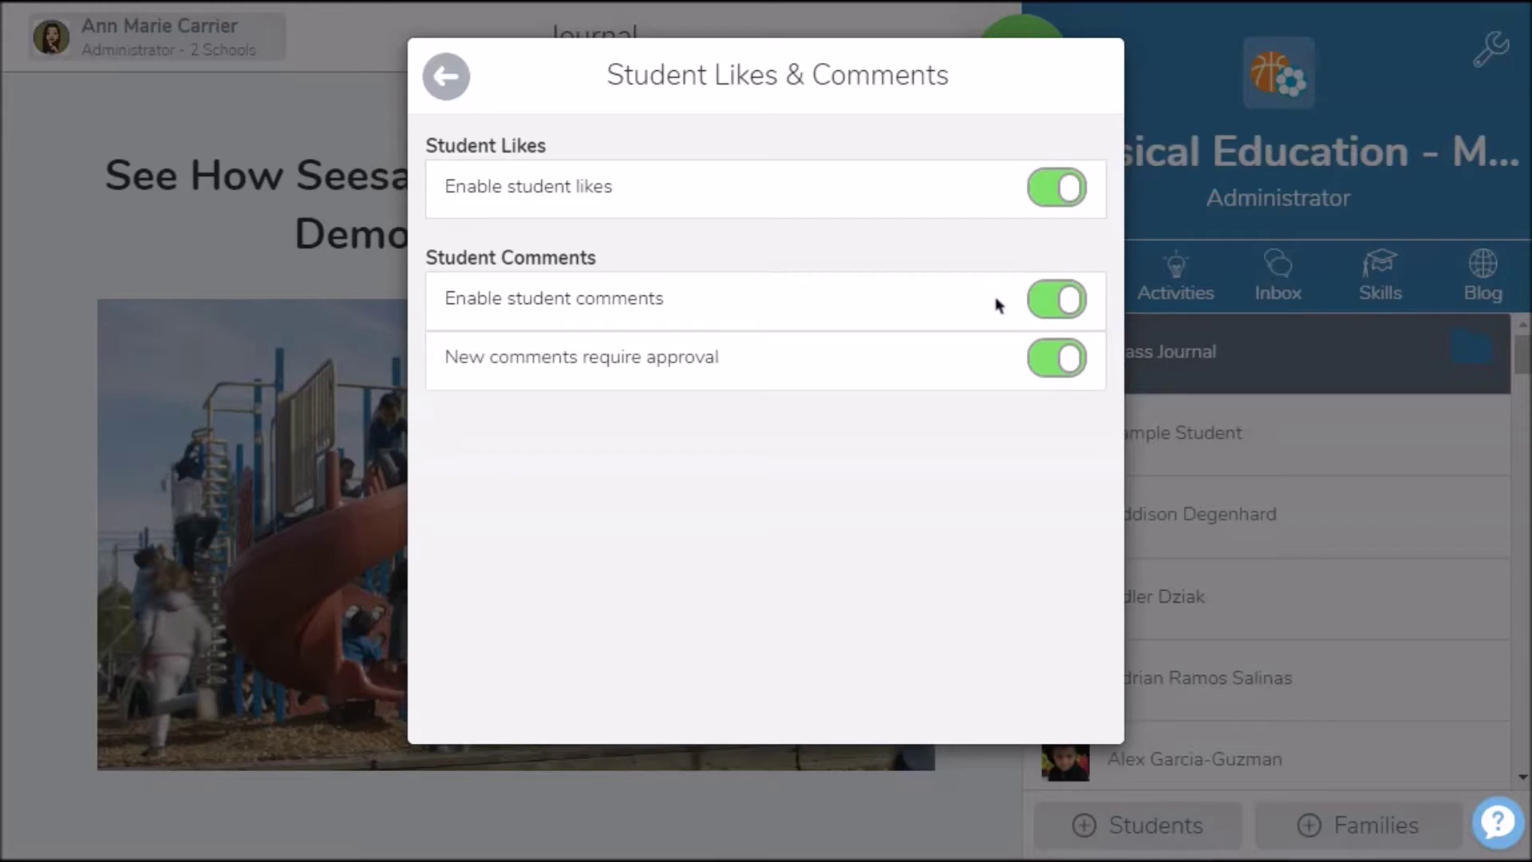
pyautogui.click(1059, 312)
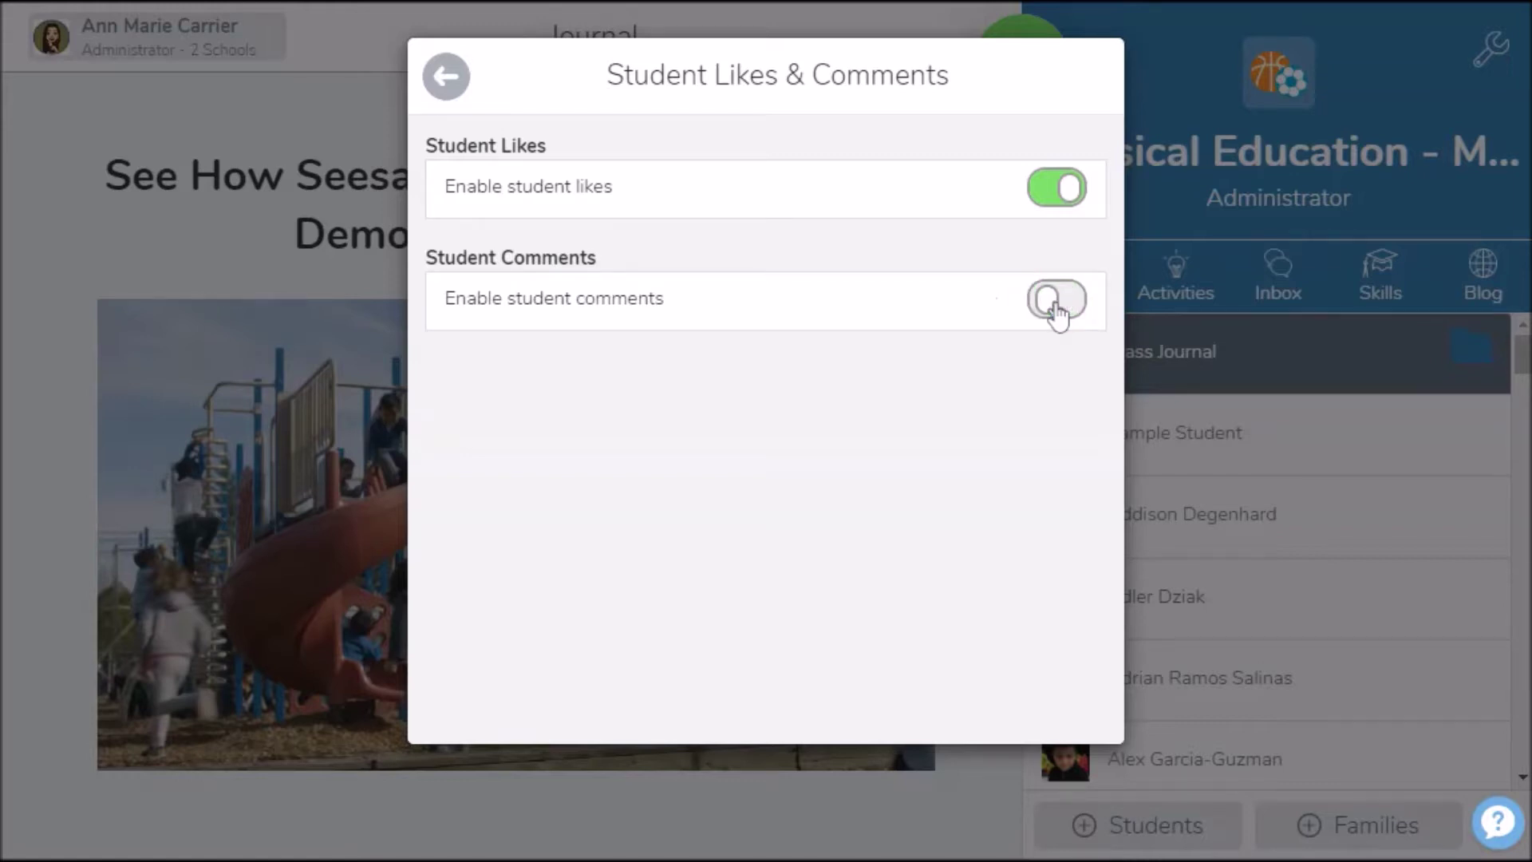
pyautogui.click(1057, 311)
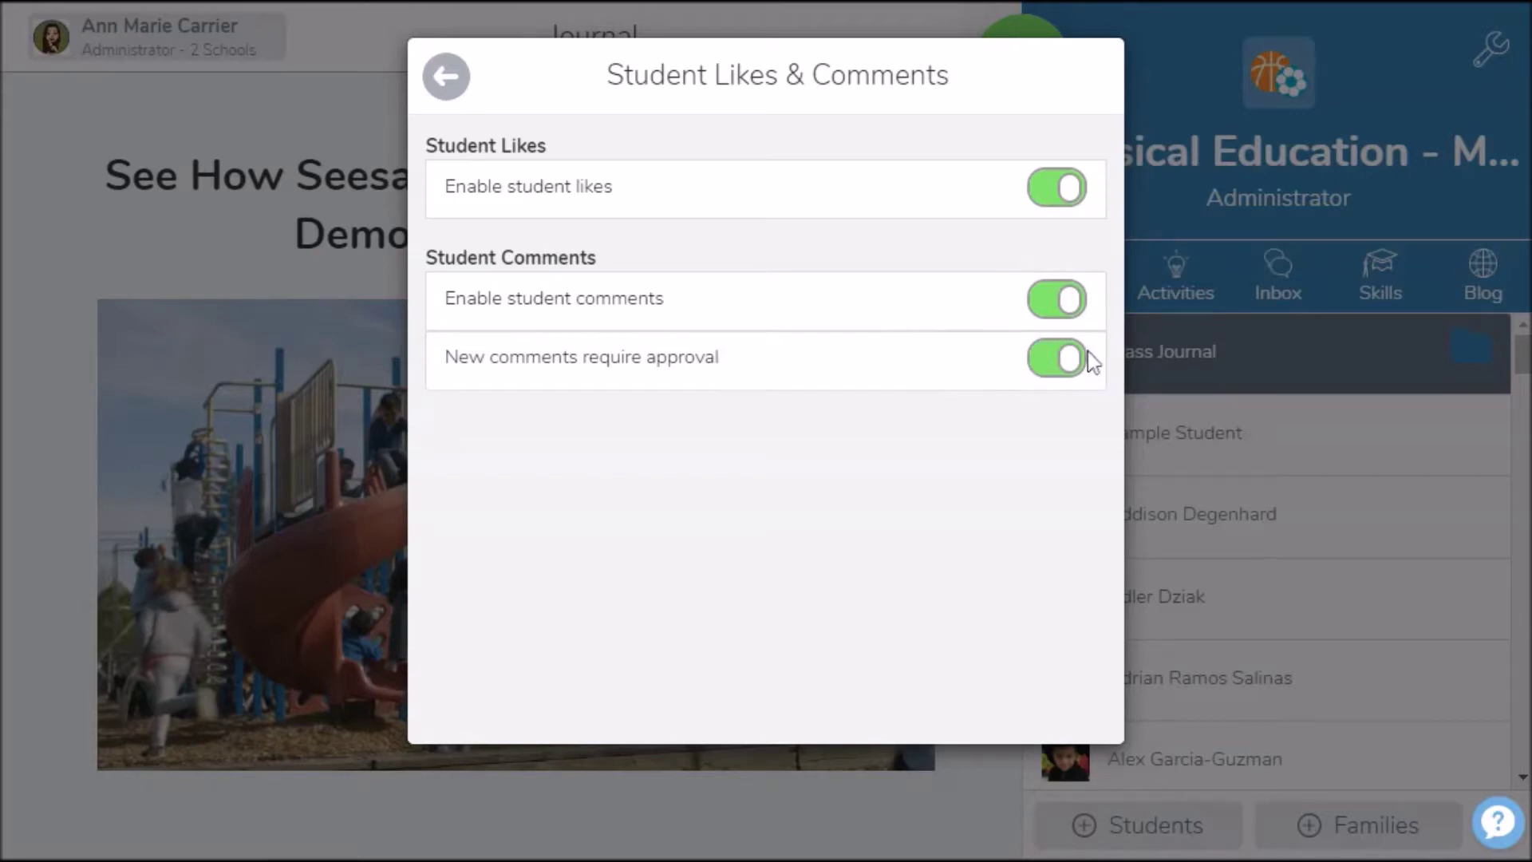
pyautogui.click(446, 76)
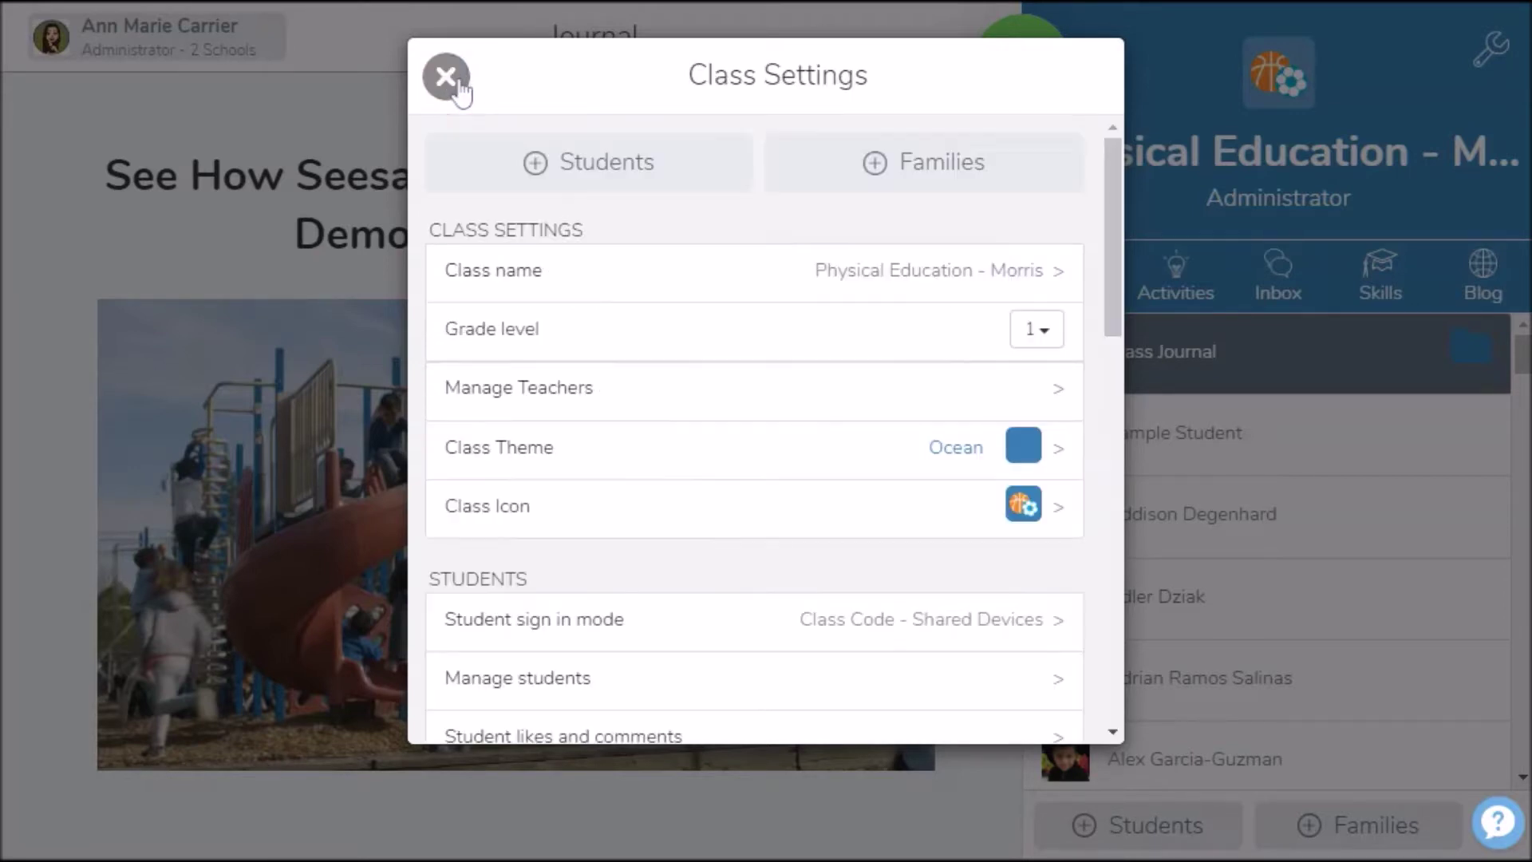
# Scroll down Class Settings to the work-sharing, approval, editing and sample student toggles
pyautogui.scroll(-5, 735, 355)
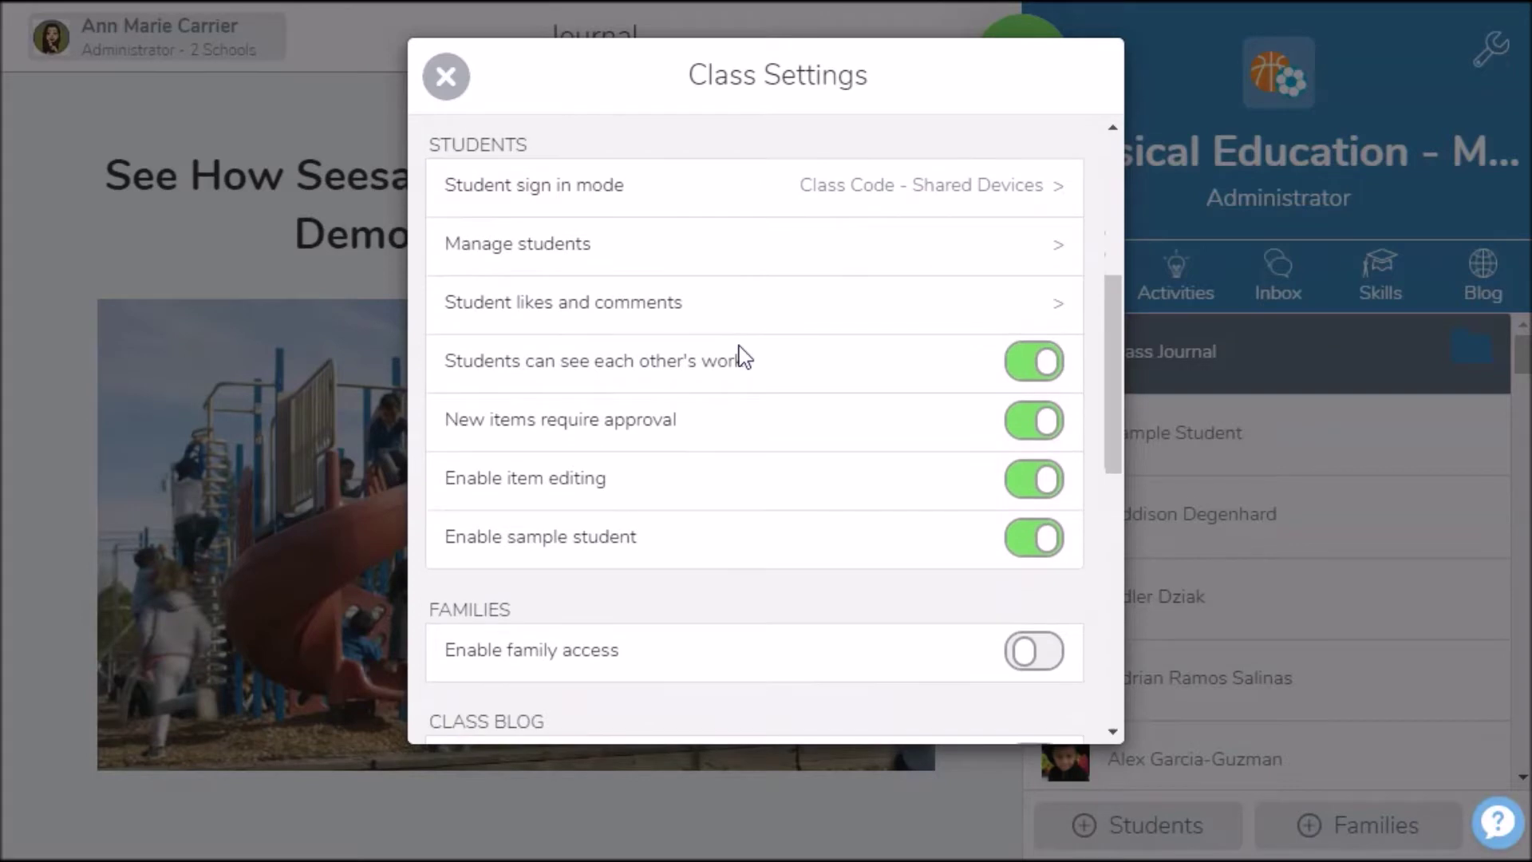
pyautogui.scroll(-1, 742, 356)
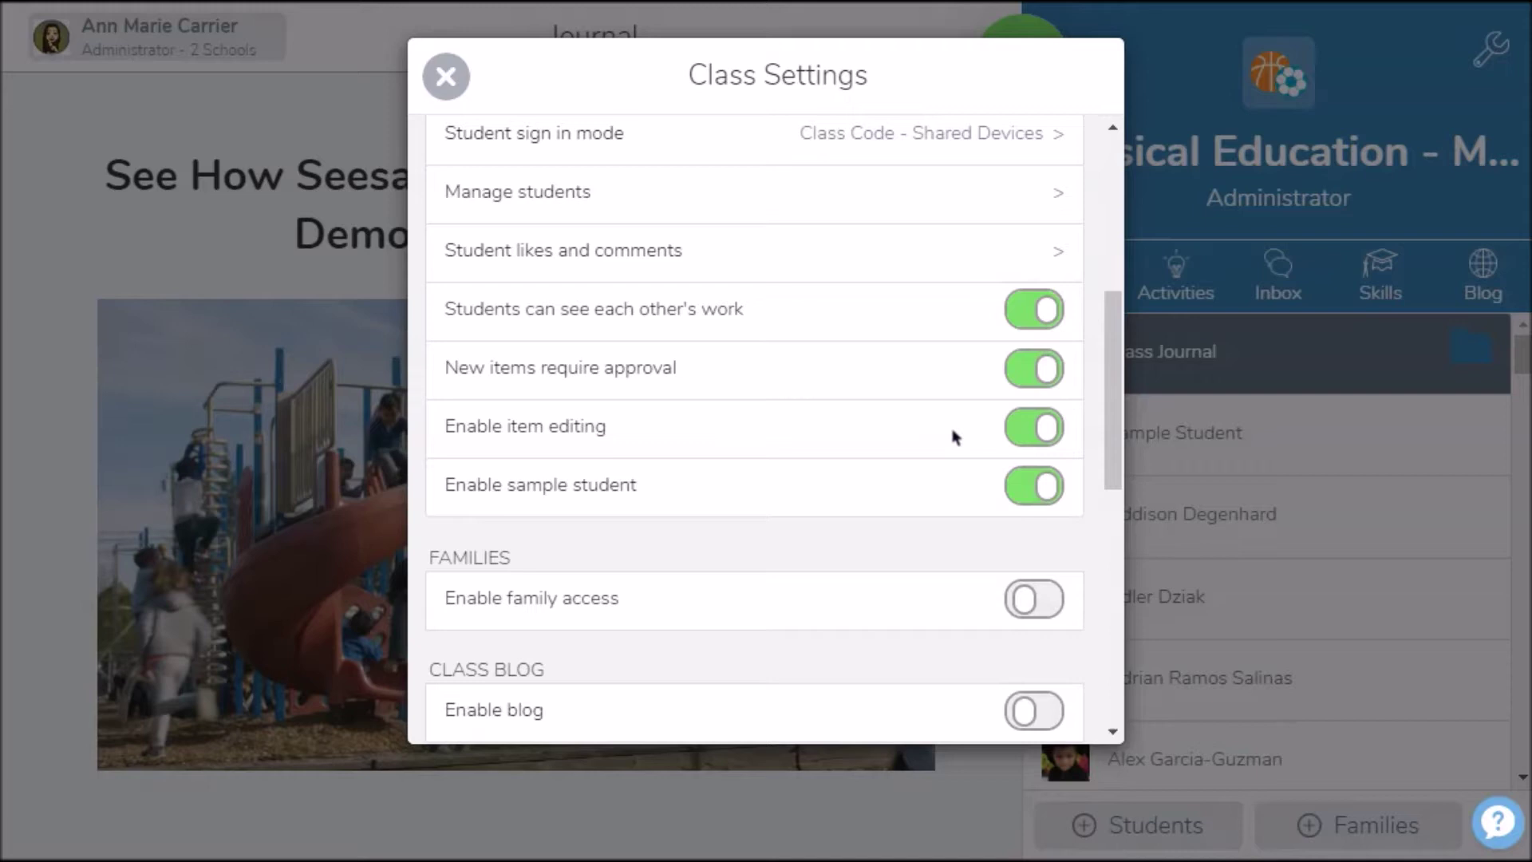
pyautogui.scroll(-1, 955, 435)
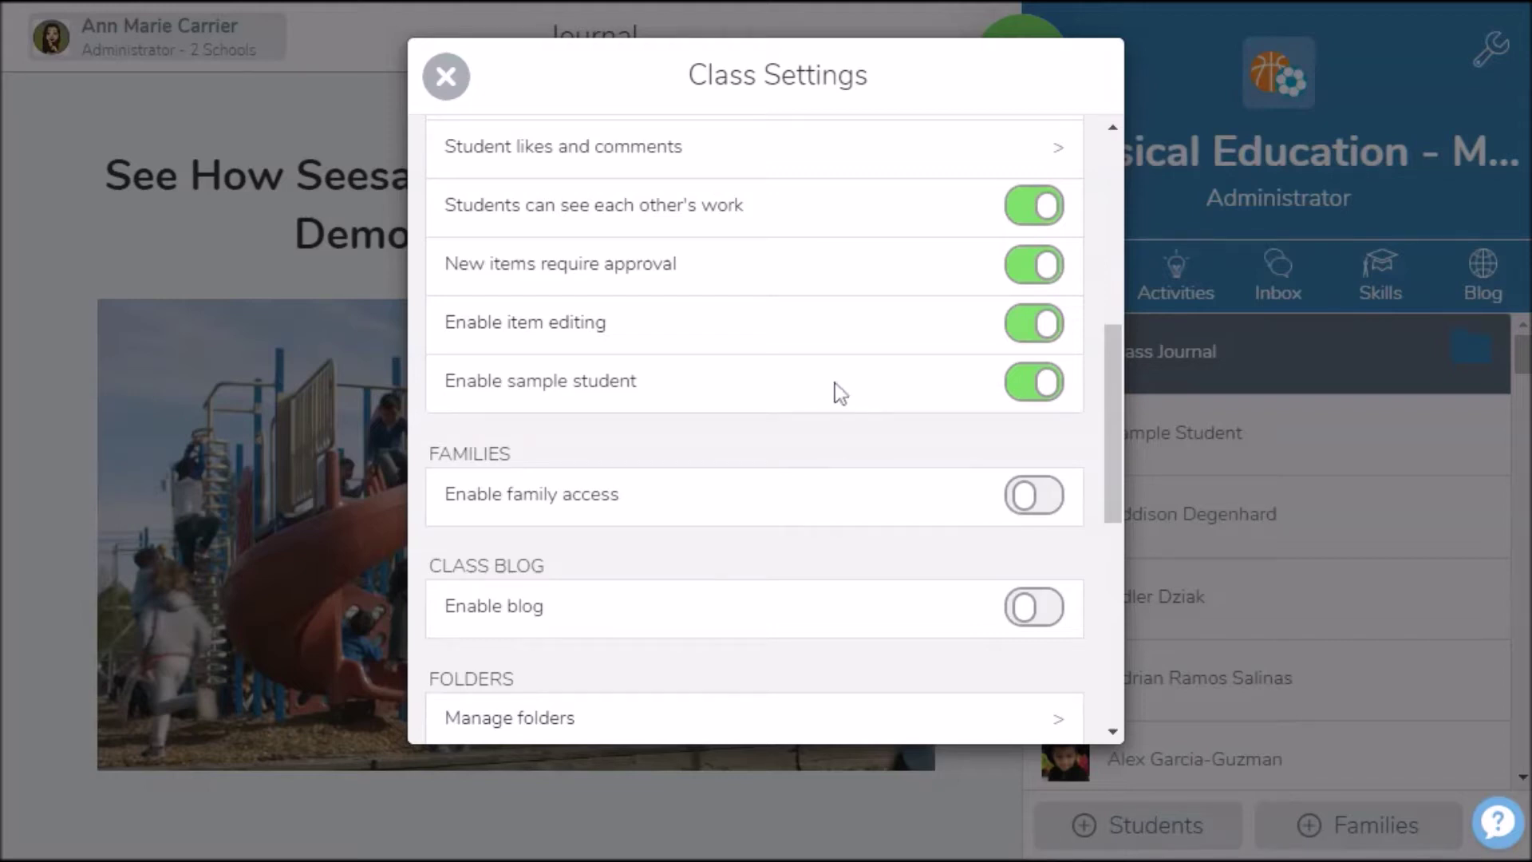
pyautogui.scroll(-1, 835, 383)
pyautogui.scroll(-5, 834, 381)
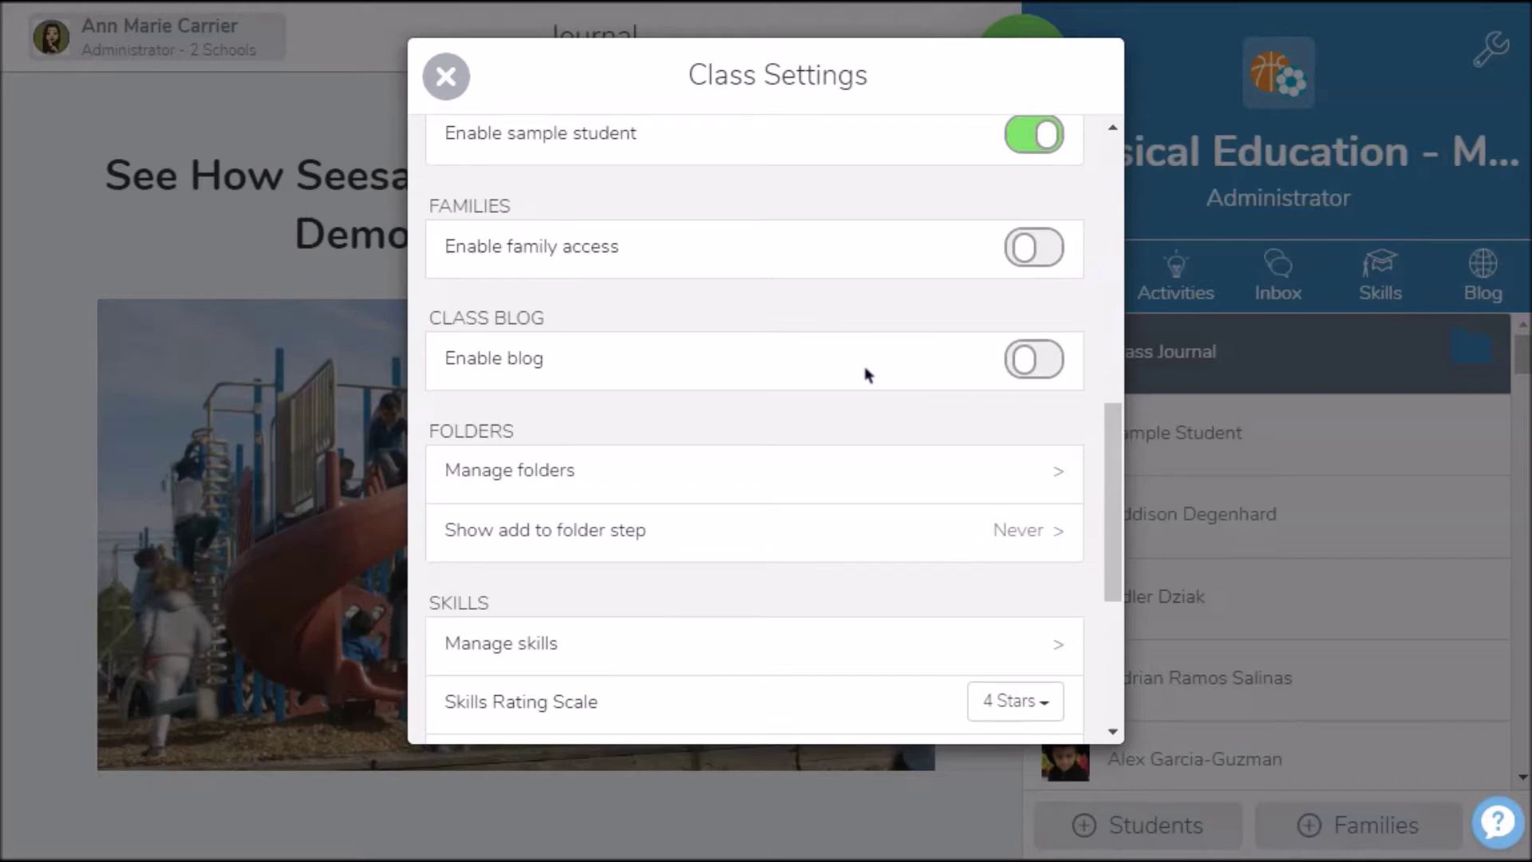
pyautogui.scroll(-2, 867, 368)
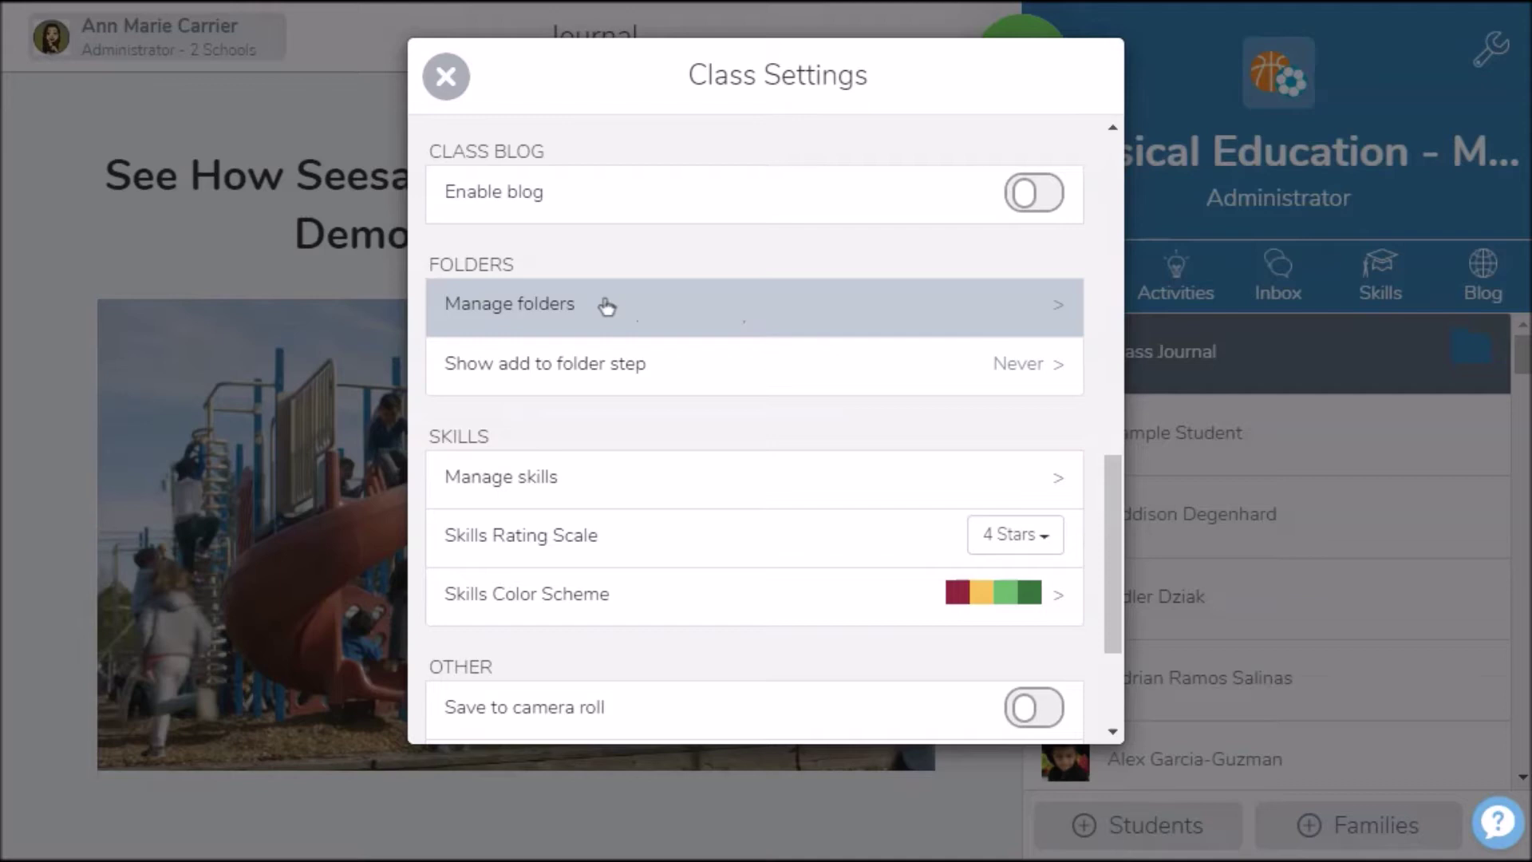
# Create a new folder named Math in Manage Folders
pyautogui.click(607, 306)
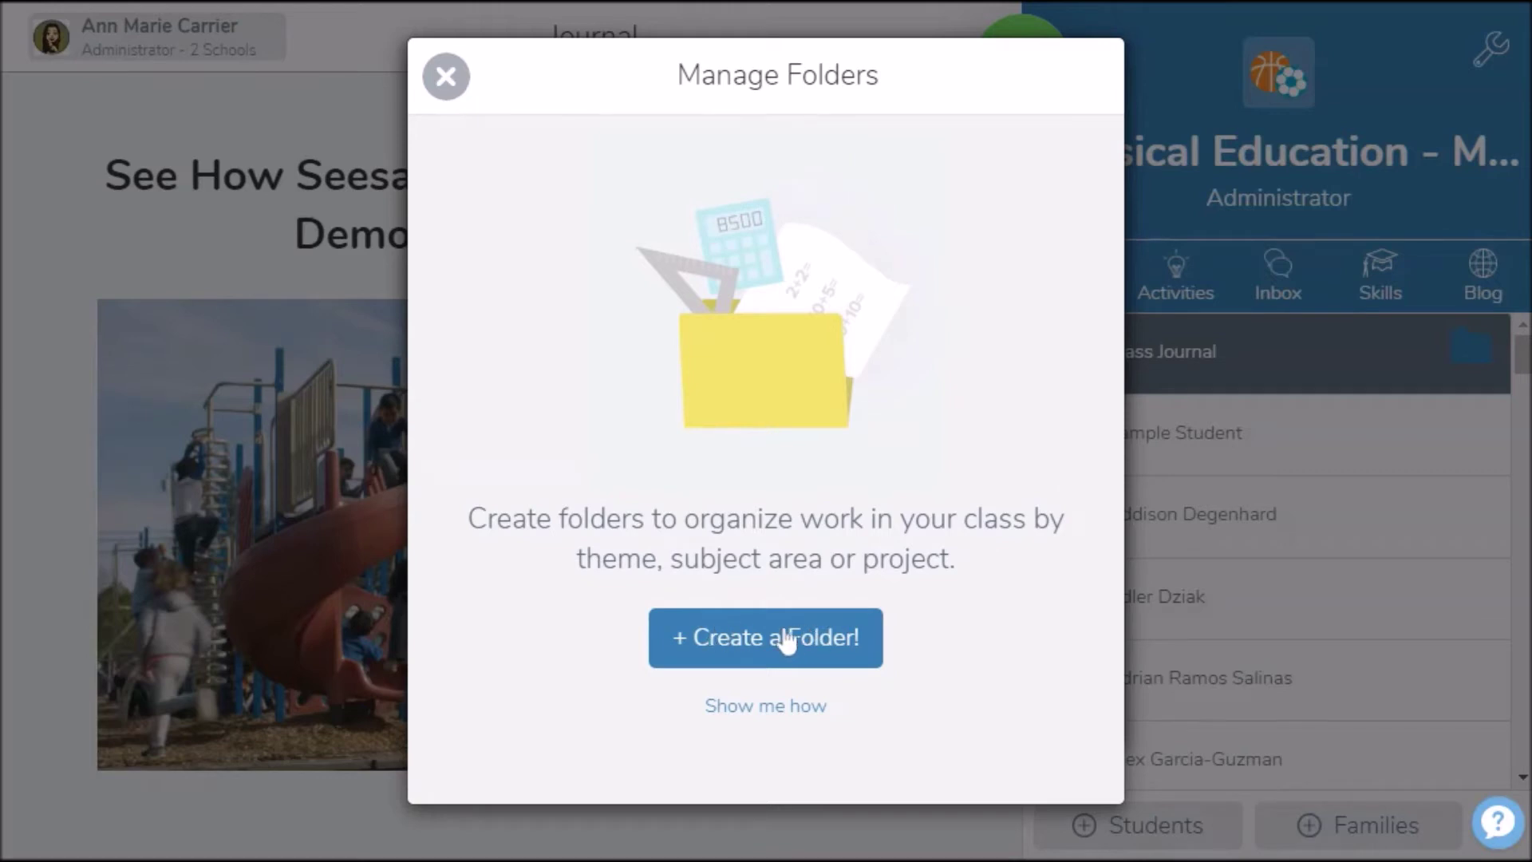
pyautogui.click(742, 636)
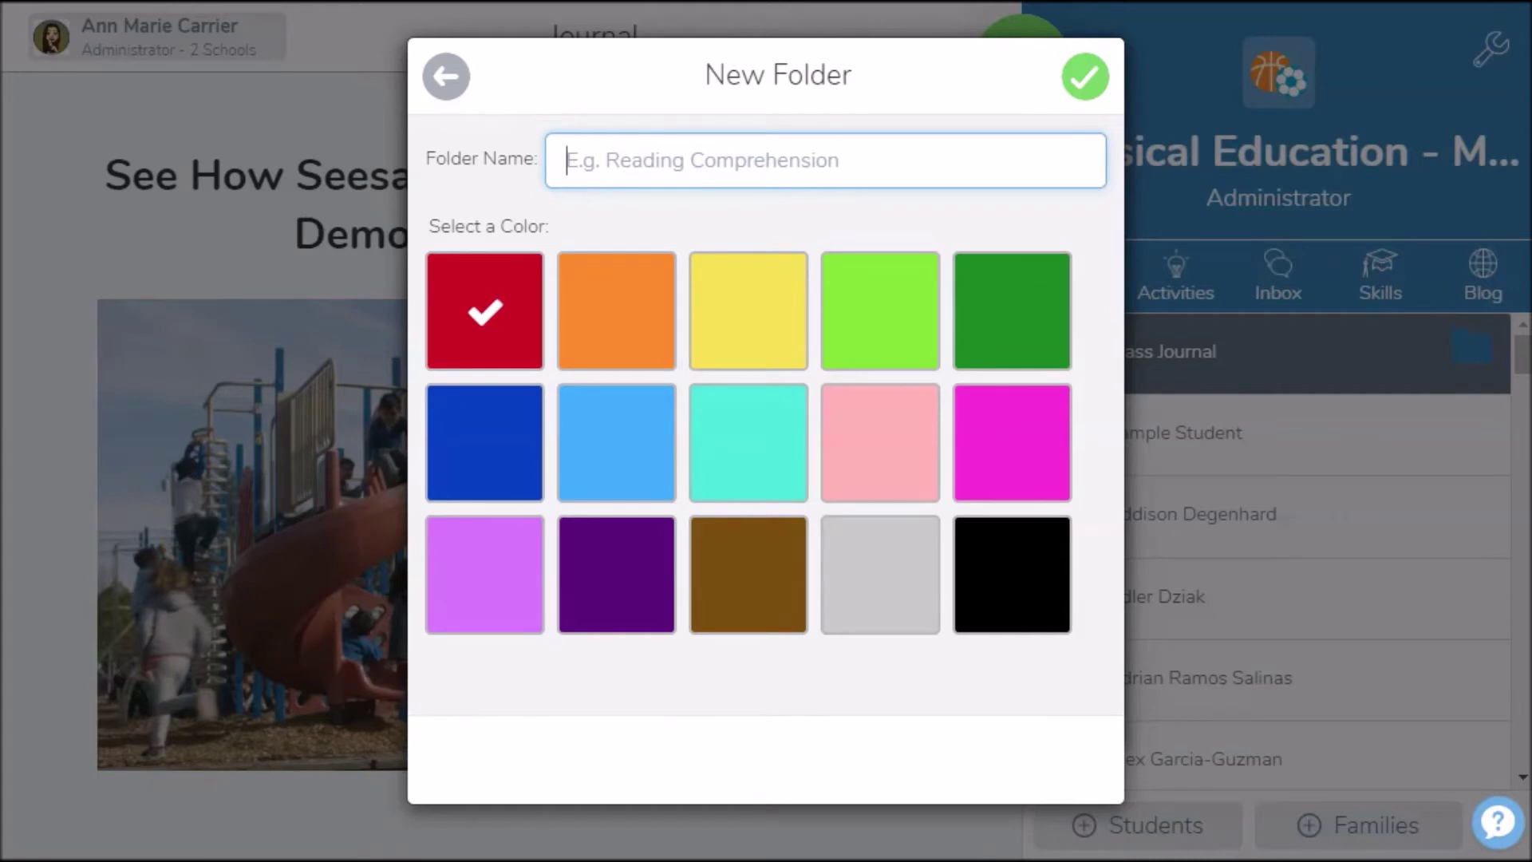
pyautogui.write('Math')
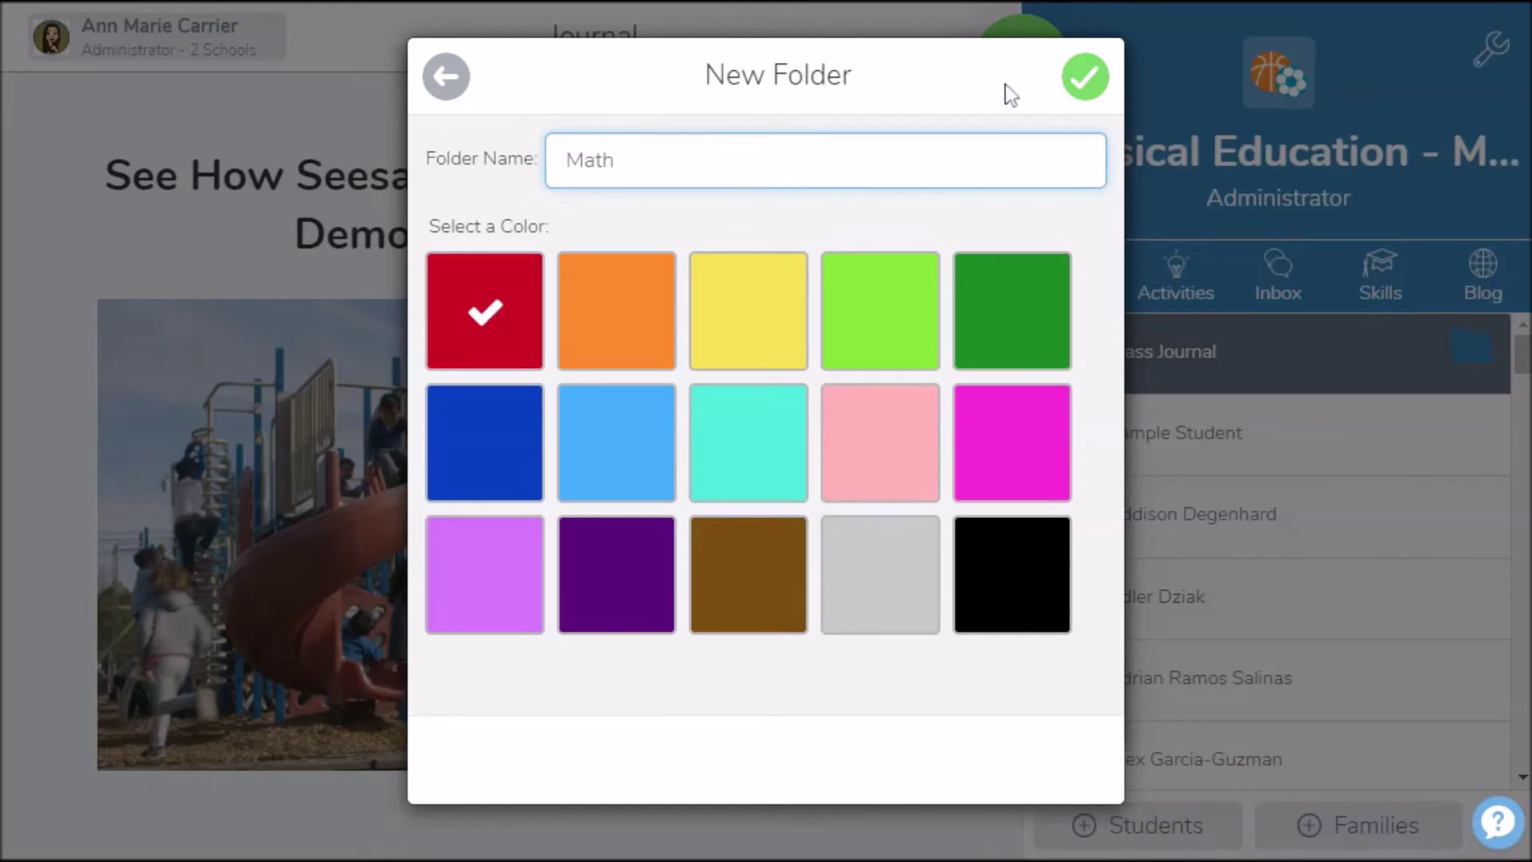
pyautogui.click(1089, 90)
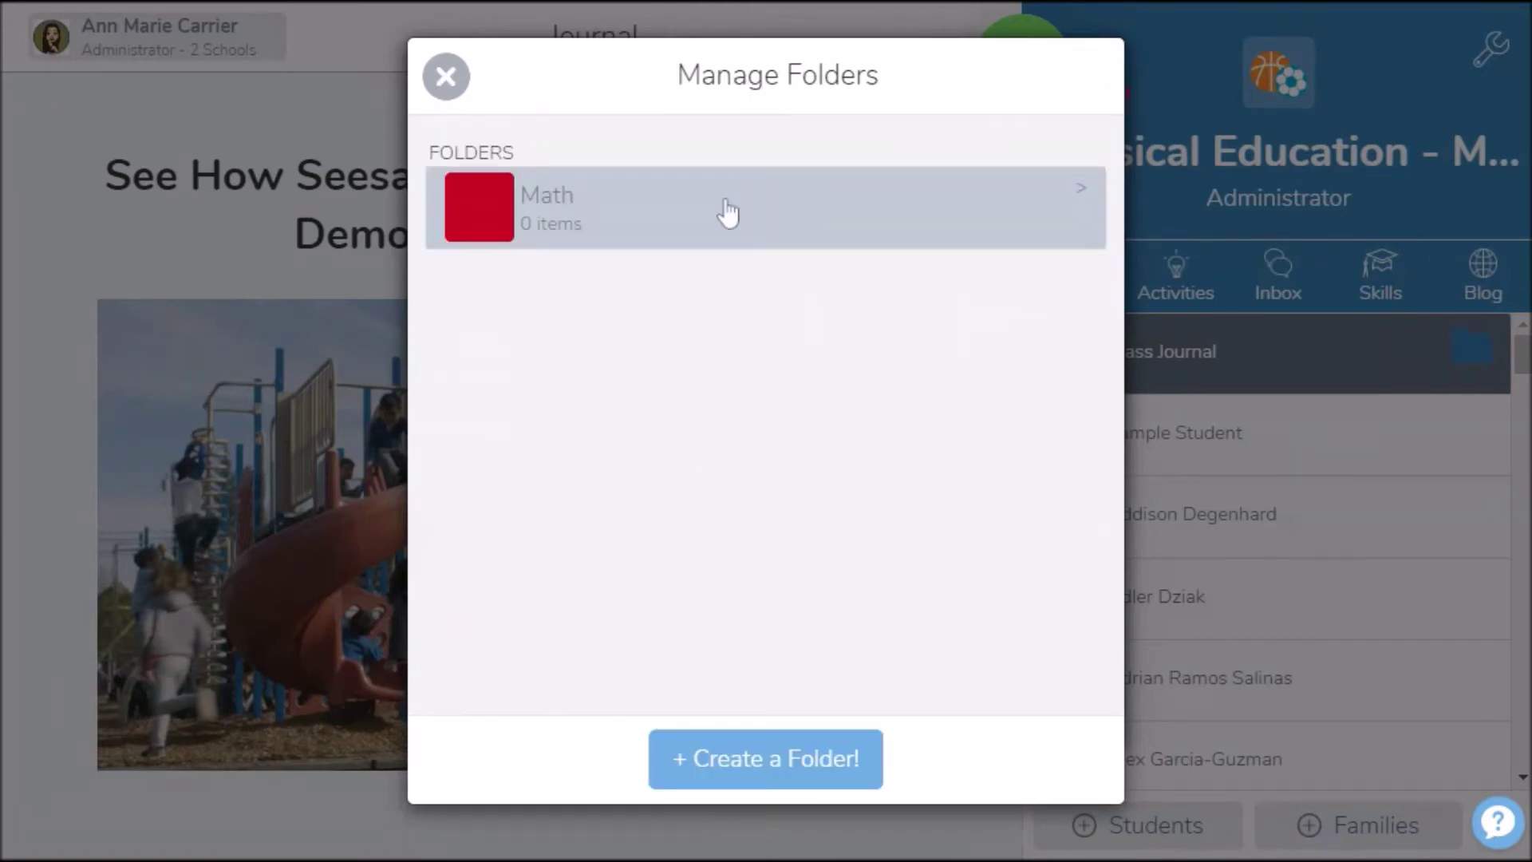
# Create a second folder named Reading and make it orange
pyautogui.click(760, 767)
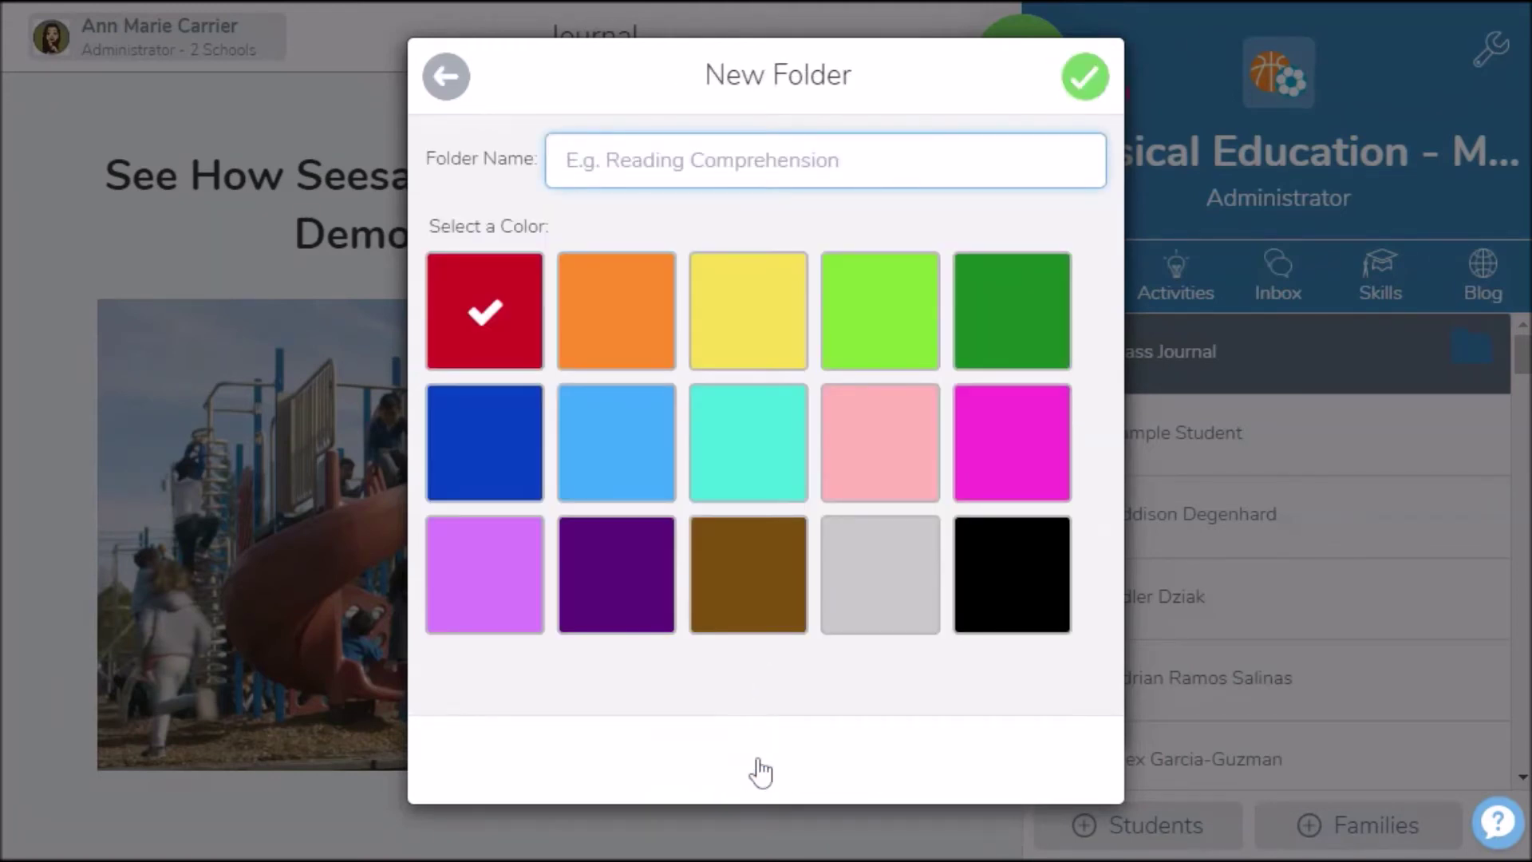
pyautogui.write('Reading')
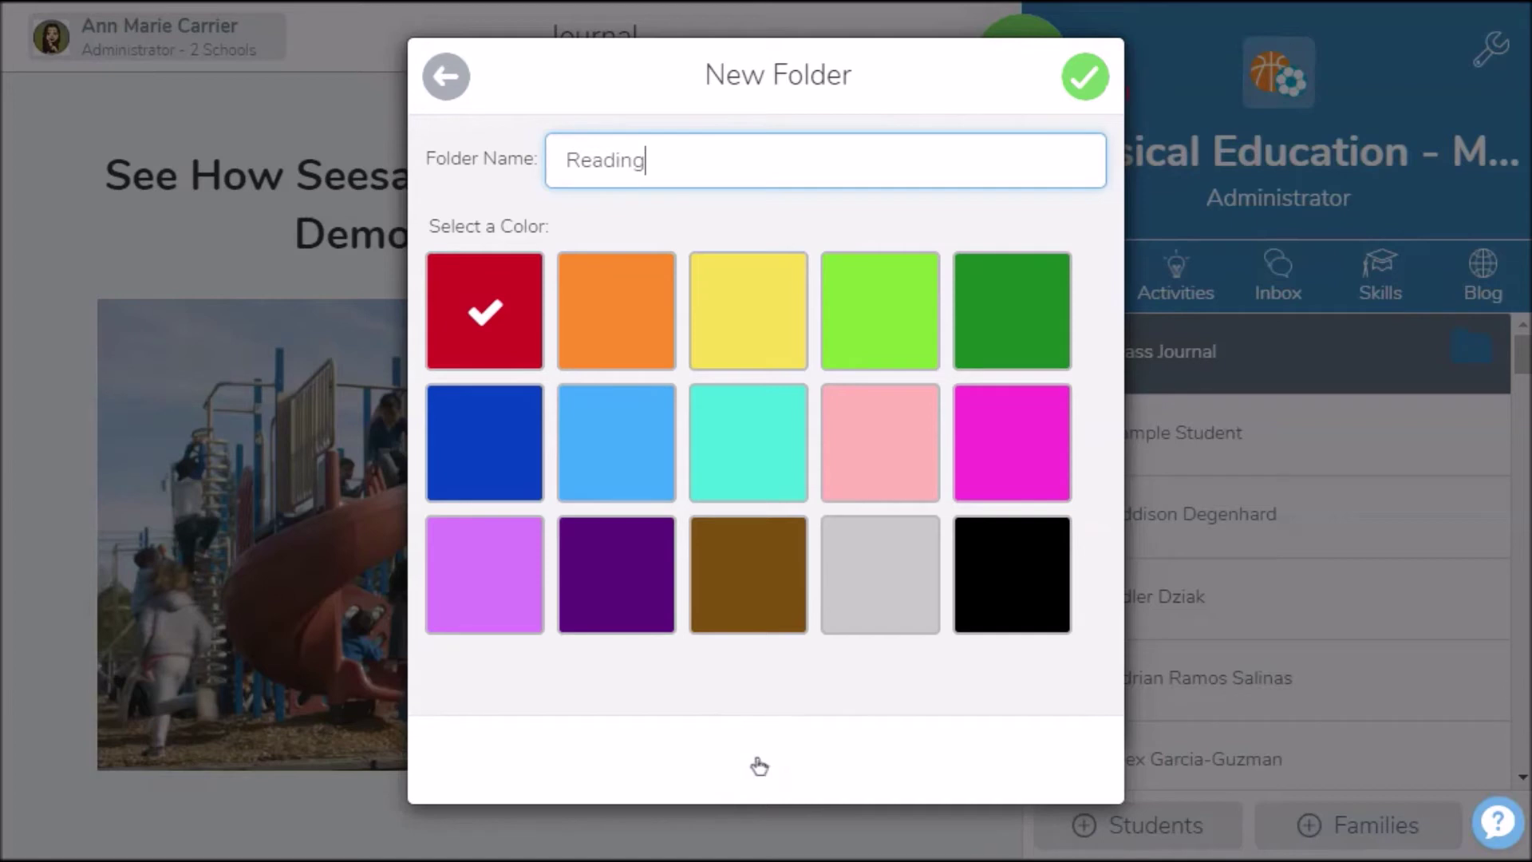
pyautogui.click(610, 315)
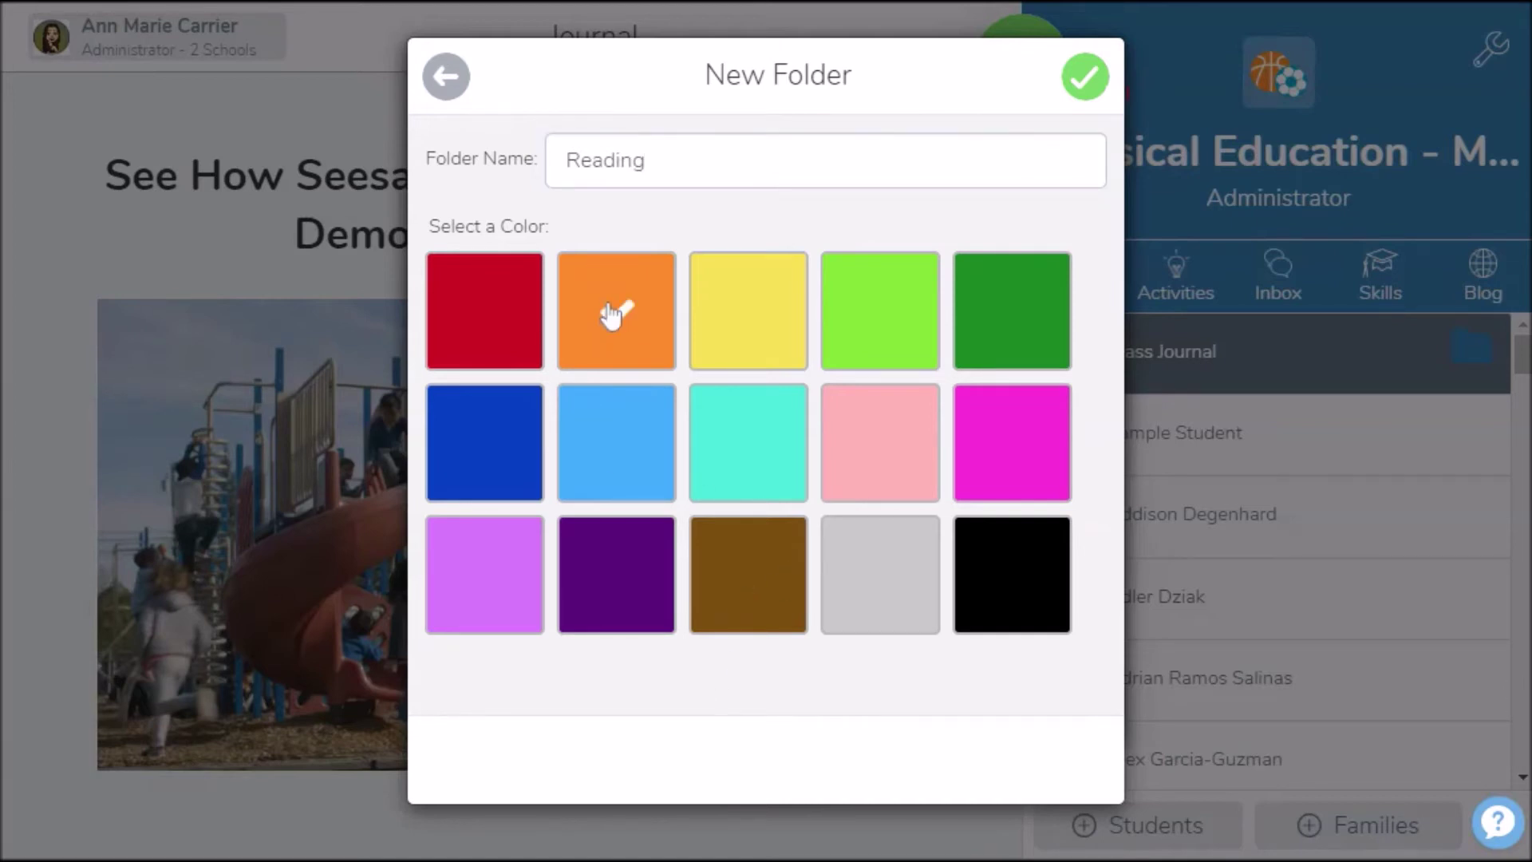
pyautogui.click(1081, 79)
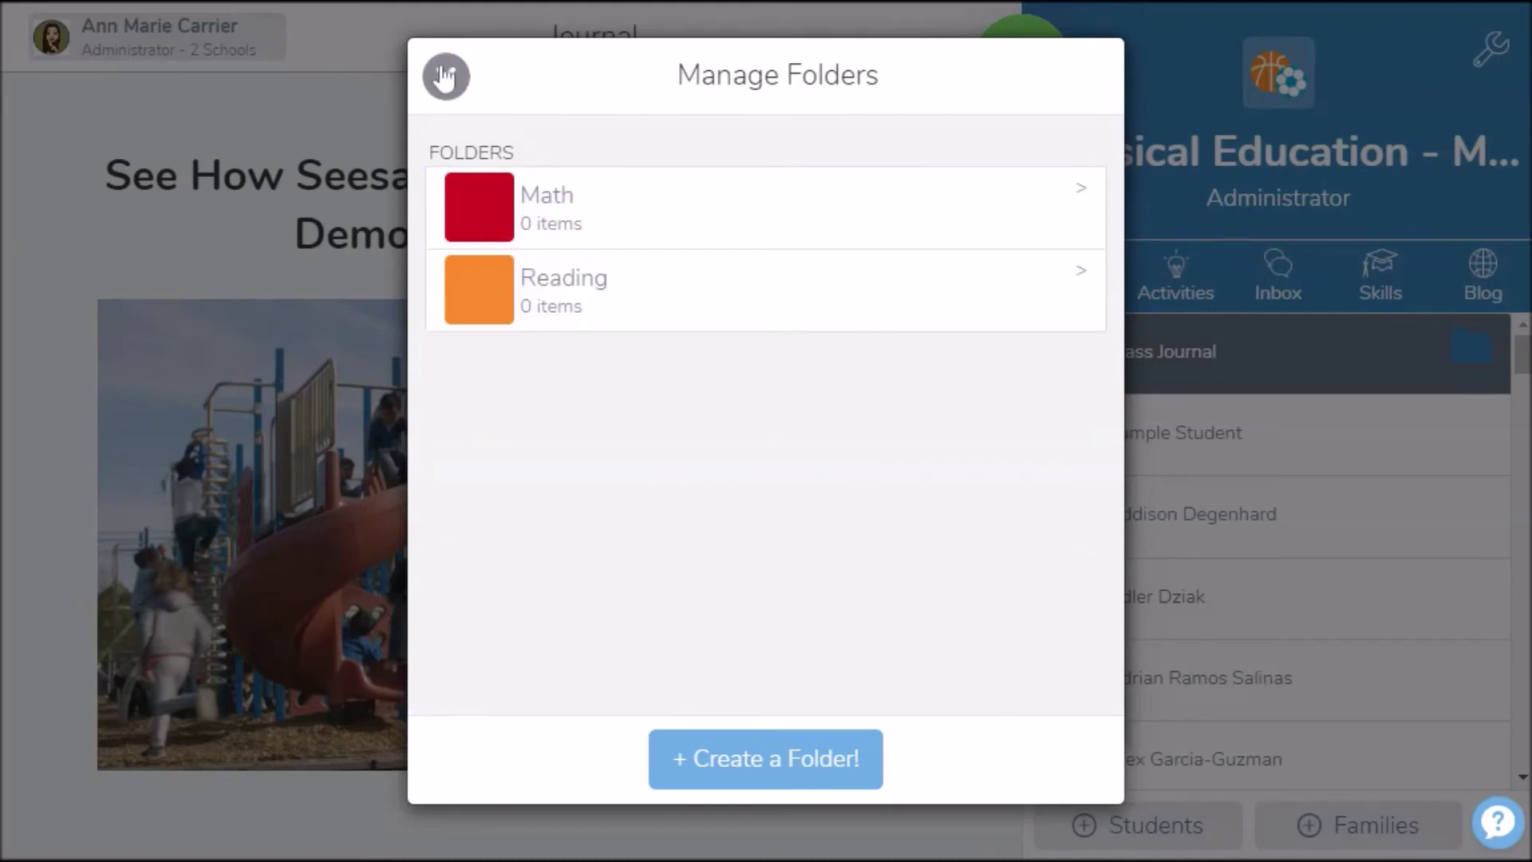
# Go back to Class Settings, scroll to the bottom, and close it to the Journal
pyautogui.click(445, 77)
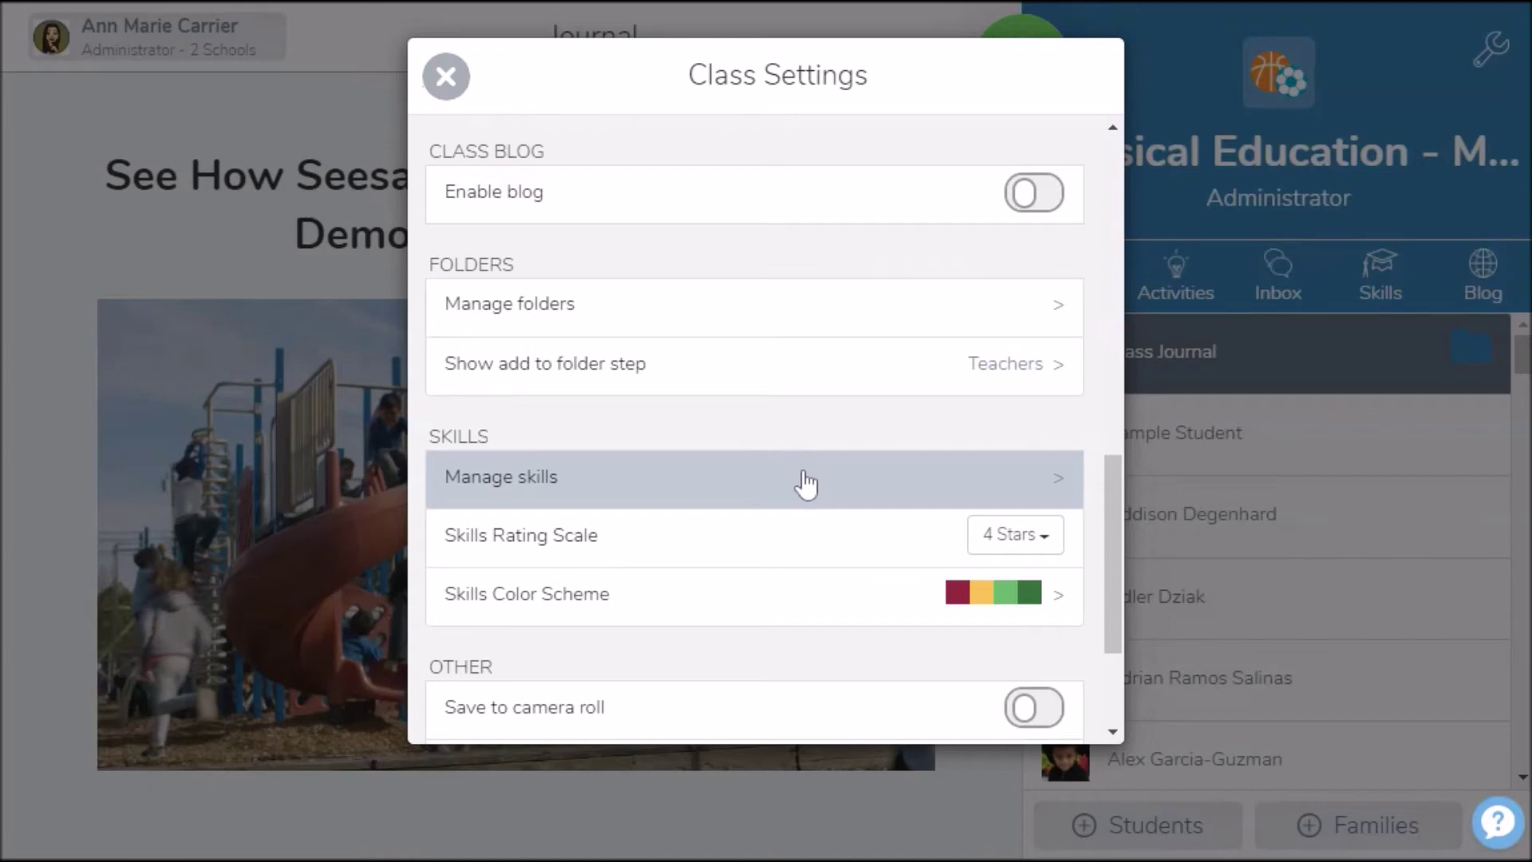
pyautogui.click(804, 477)
pyautogui.scroll(-3, 804, 477)
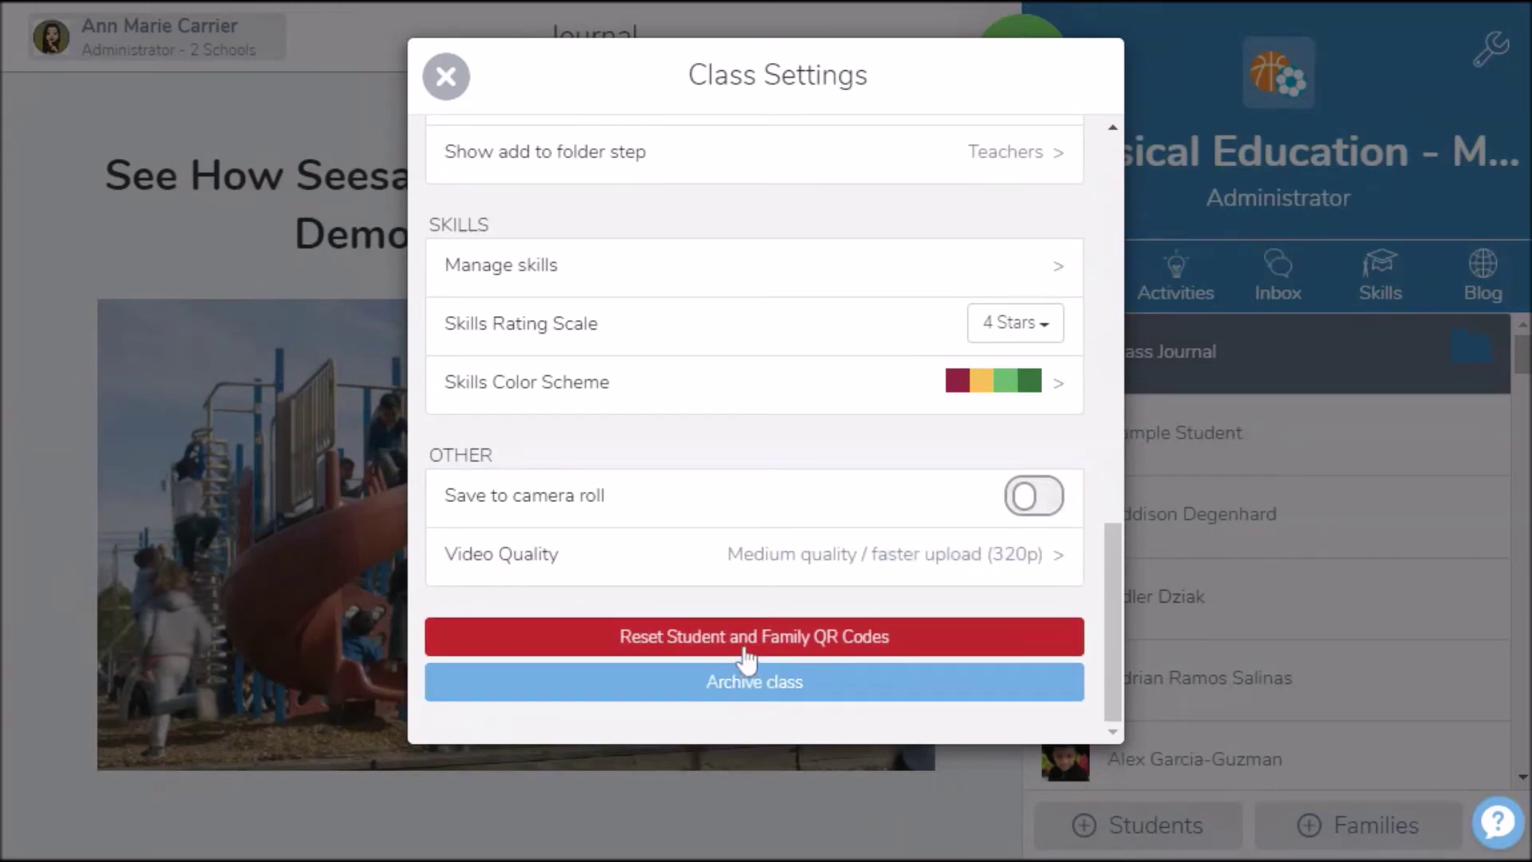
pyautogui.click(447, 79)
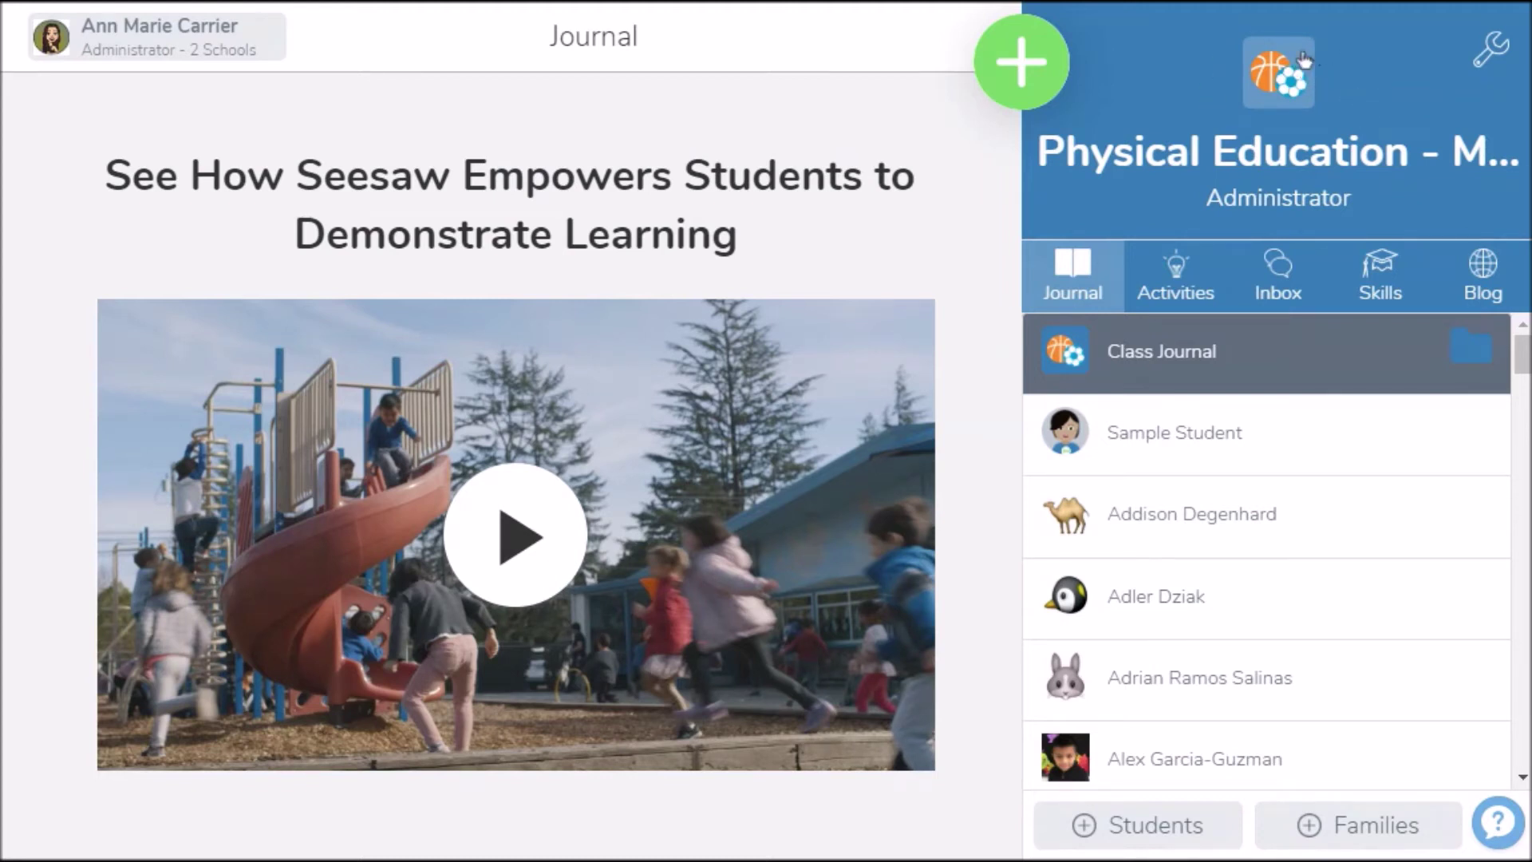
pyautogui.click(1125, 834)
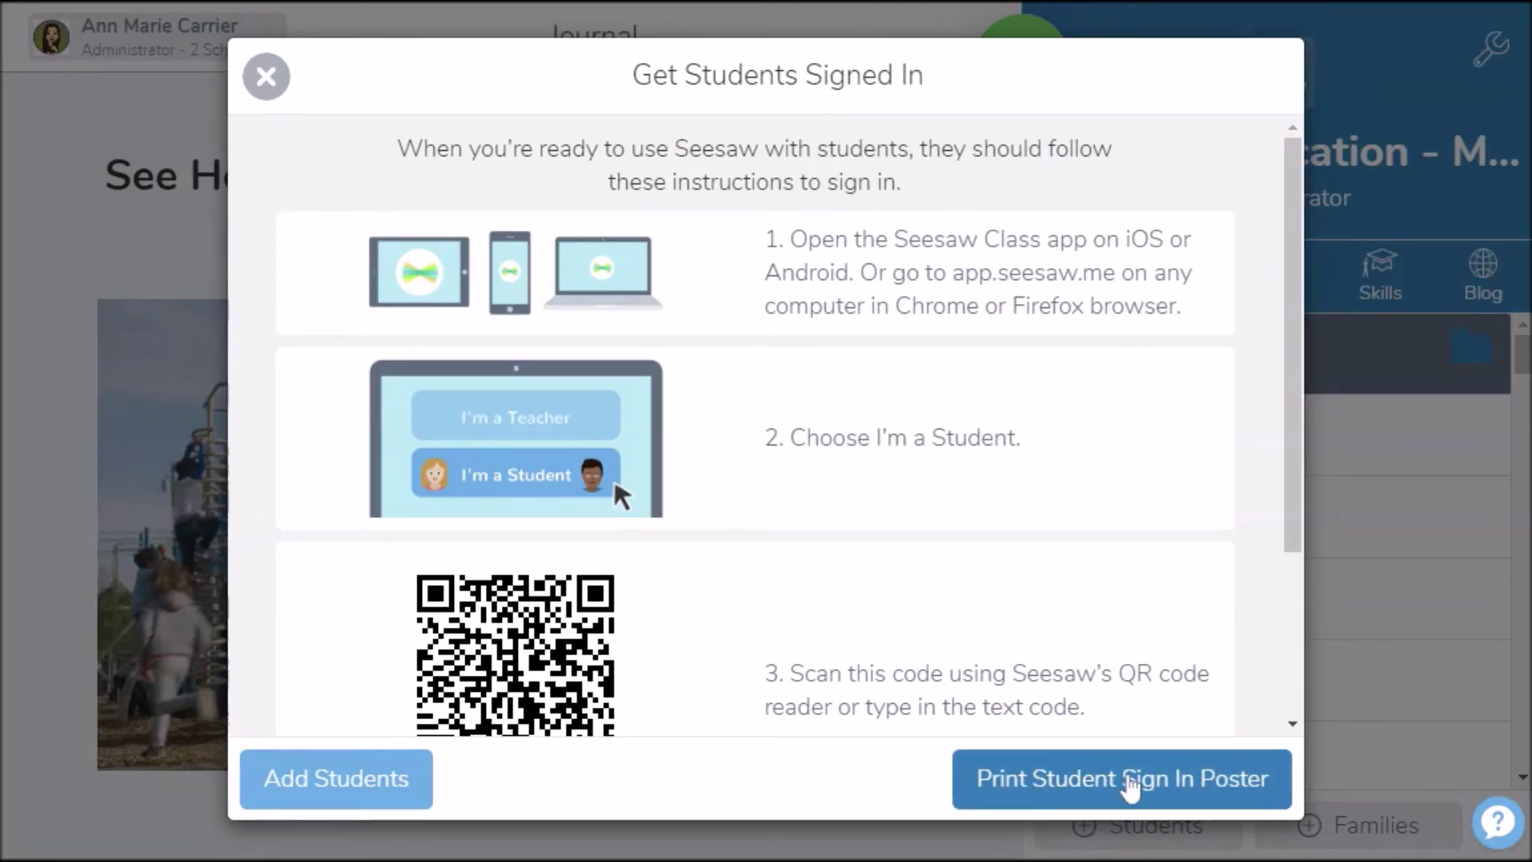
pyautogui.click(1129, 786)
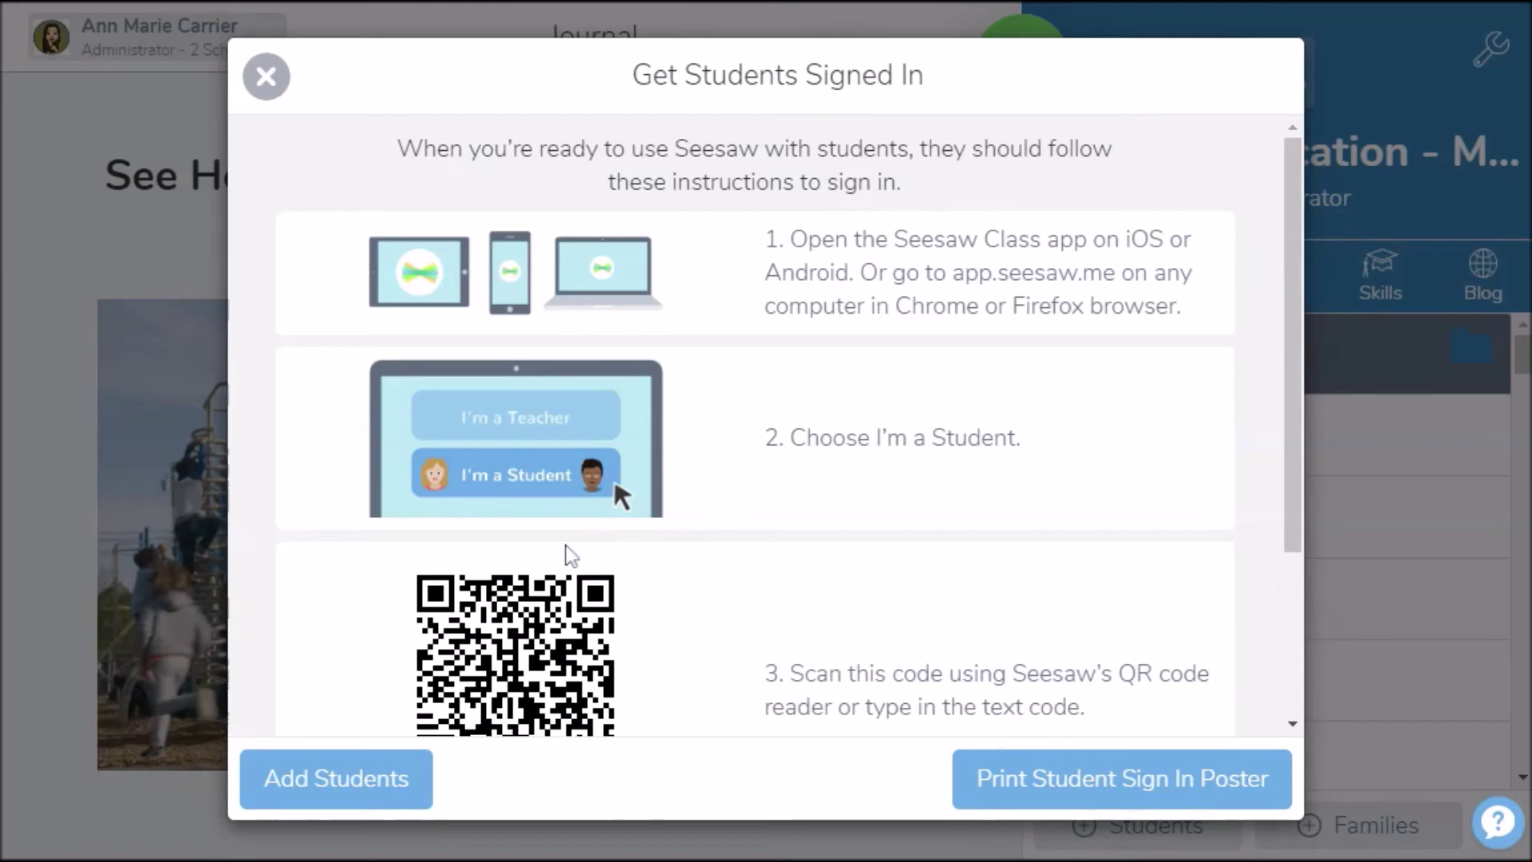
pyautogui.scroll(-3, 568, 553)
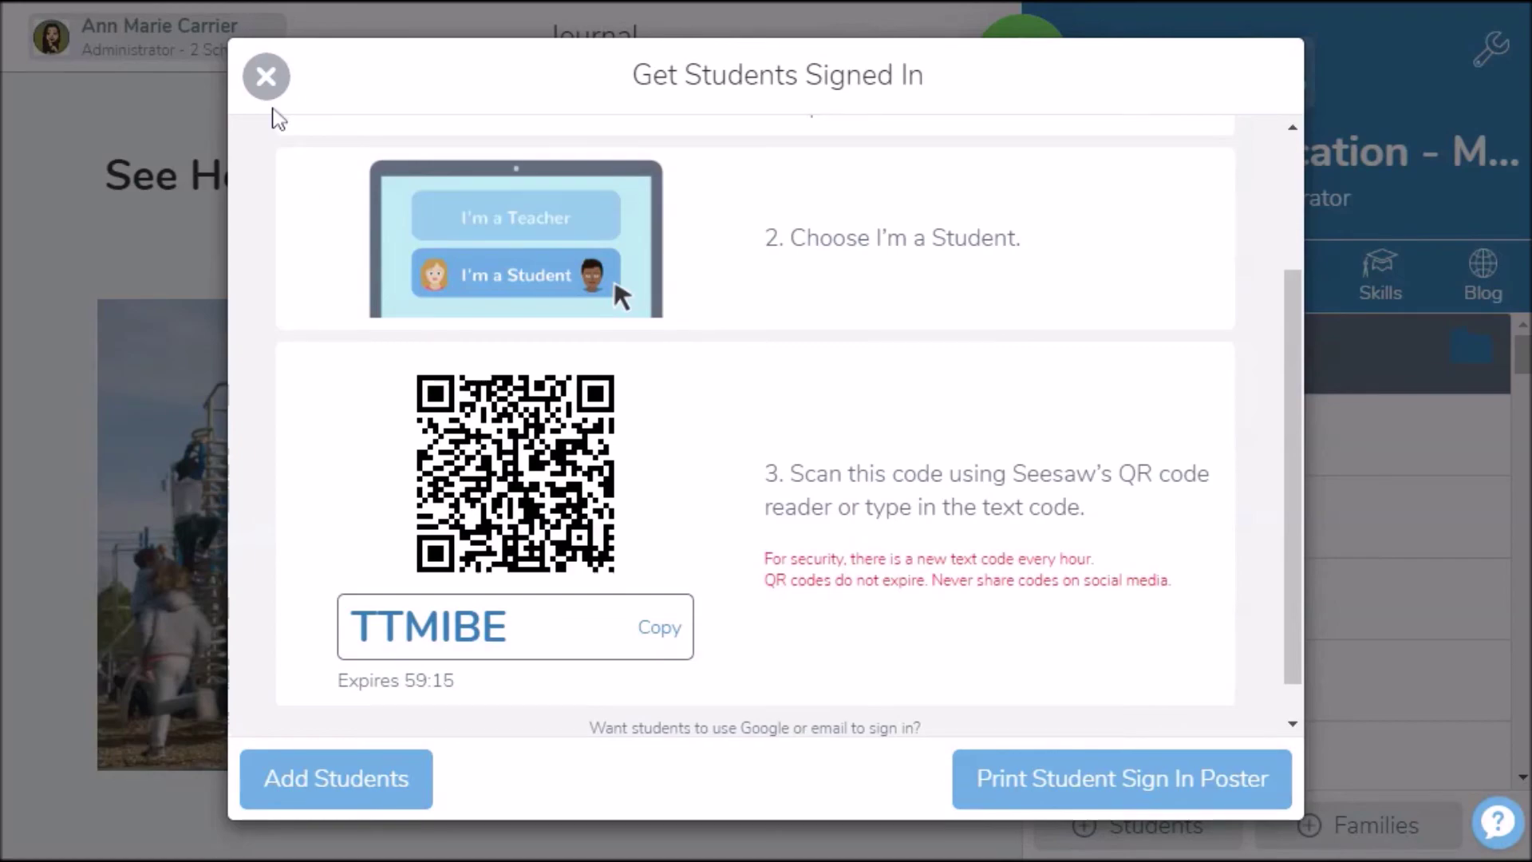
pyautogui.click(267, 80)
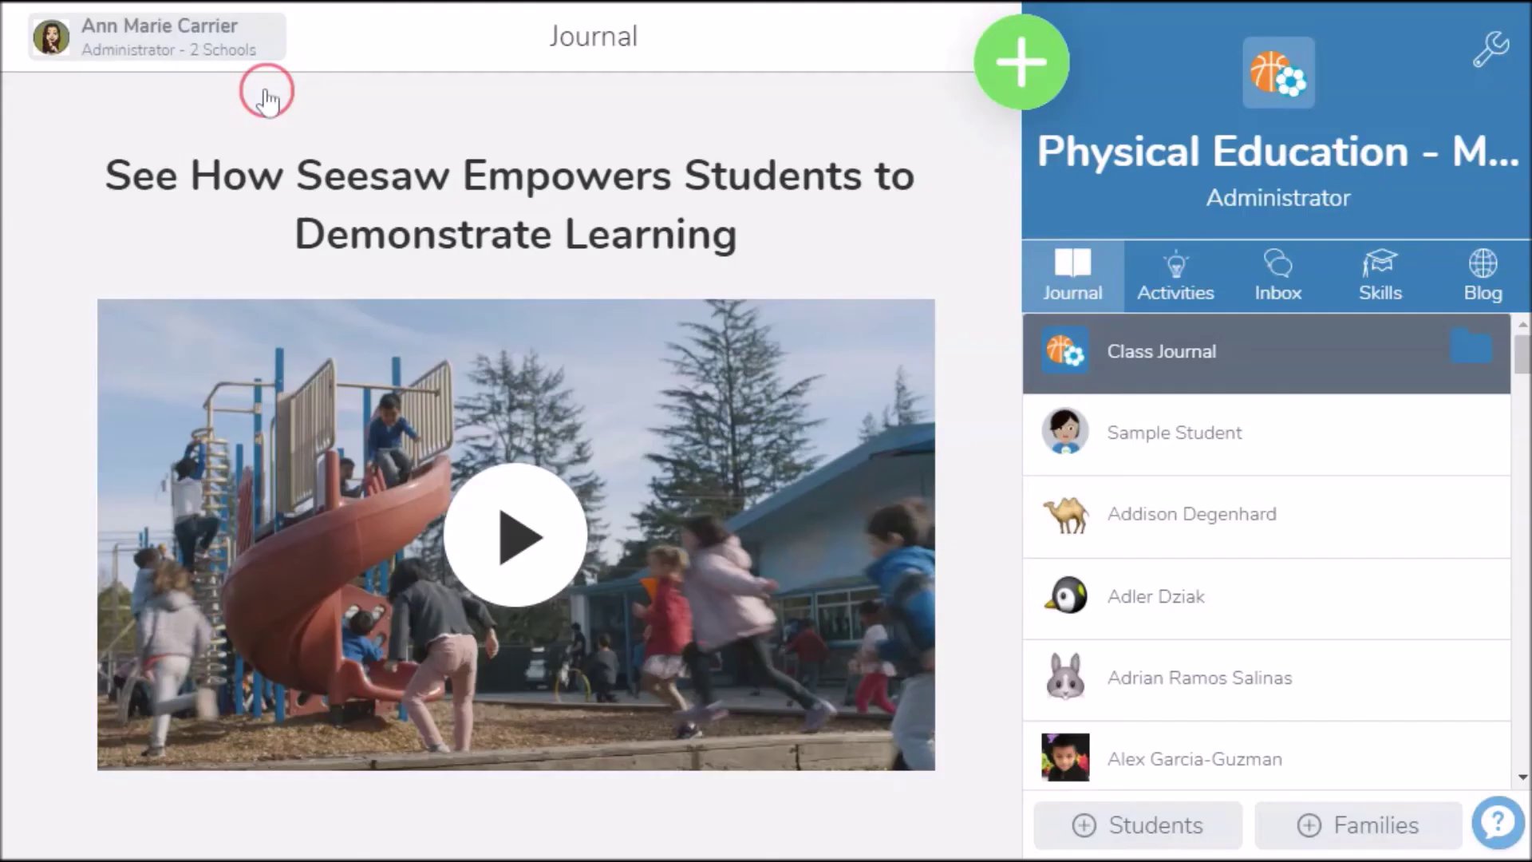
# Turn on Family Access, view the paper invite option, then close the family invite dialog
pyautogui.click(1383, 834)
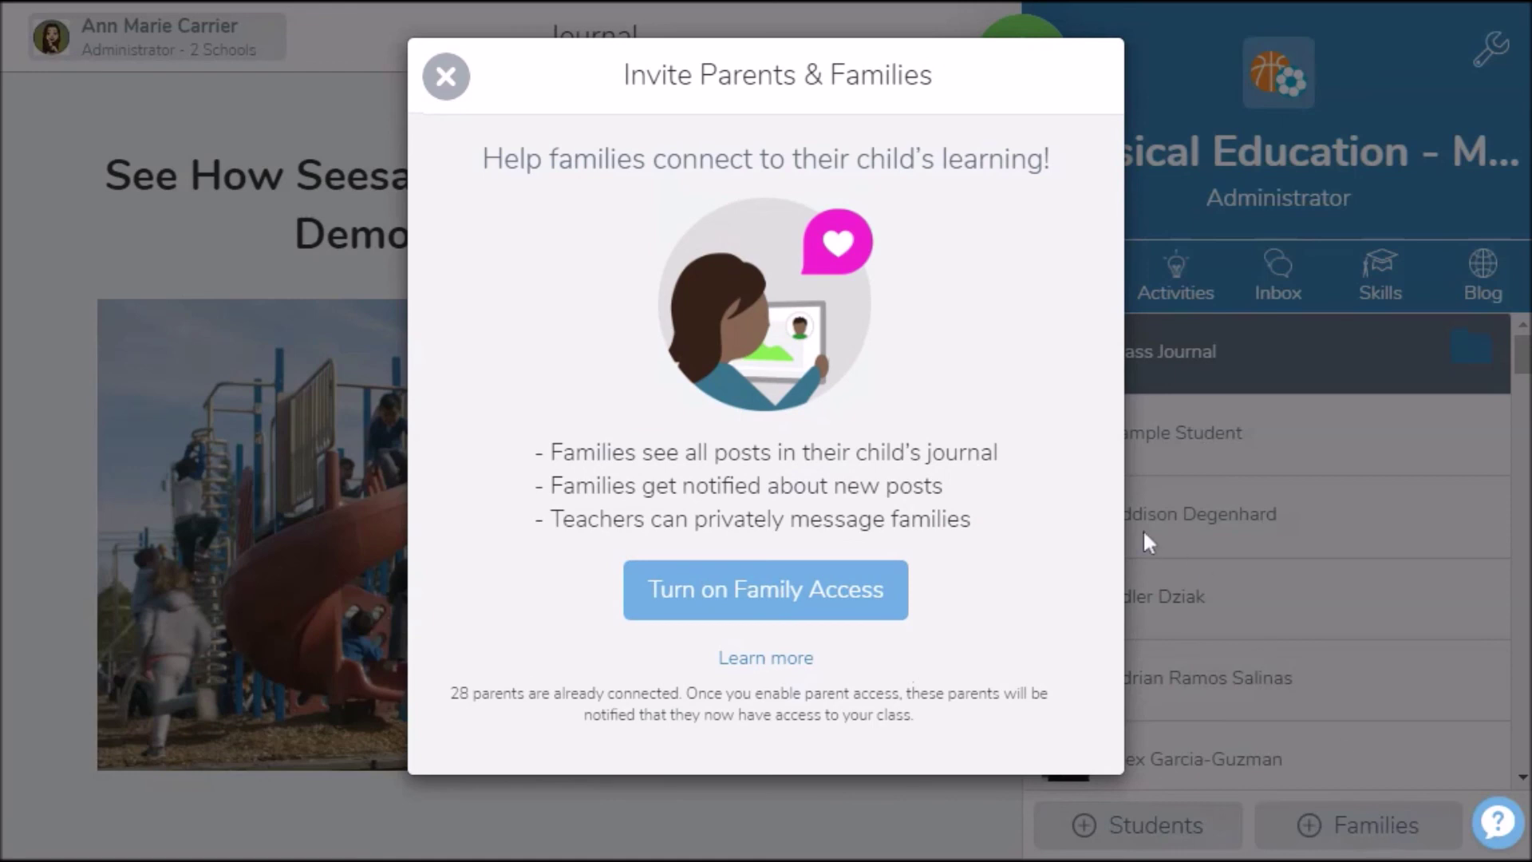
pyautogui.click(687, 607)
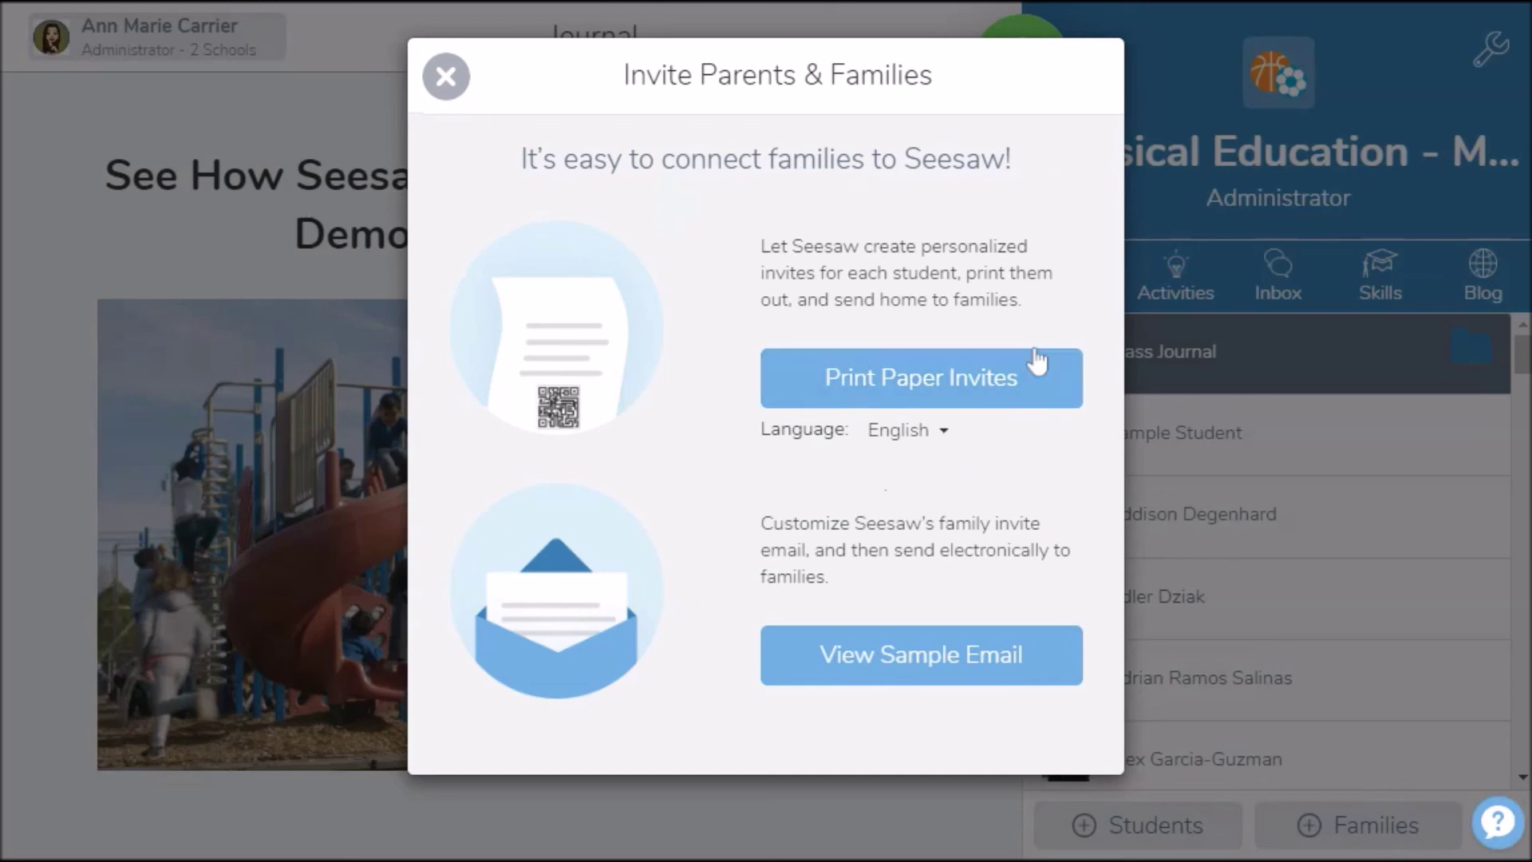
pyautogui.click(875, 390)
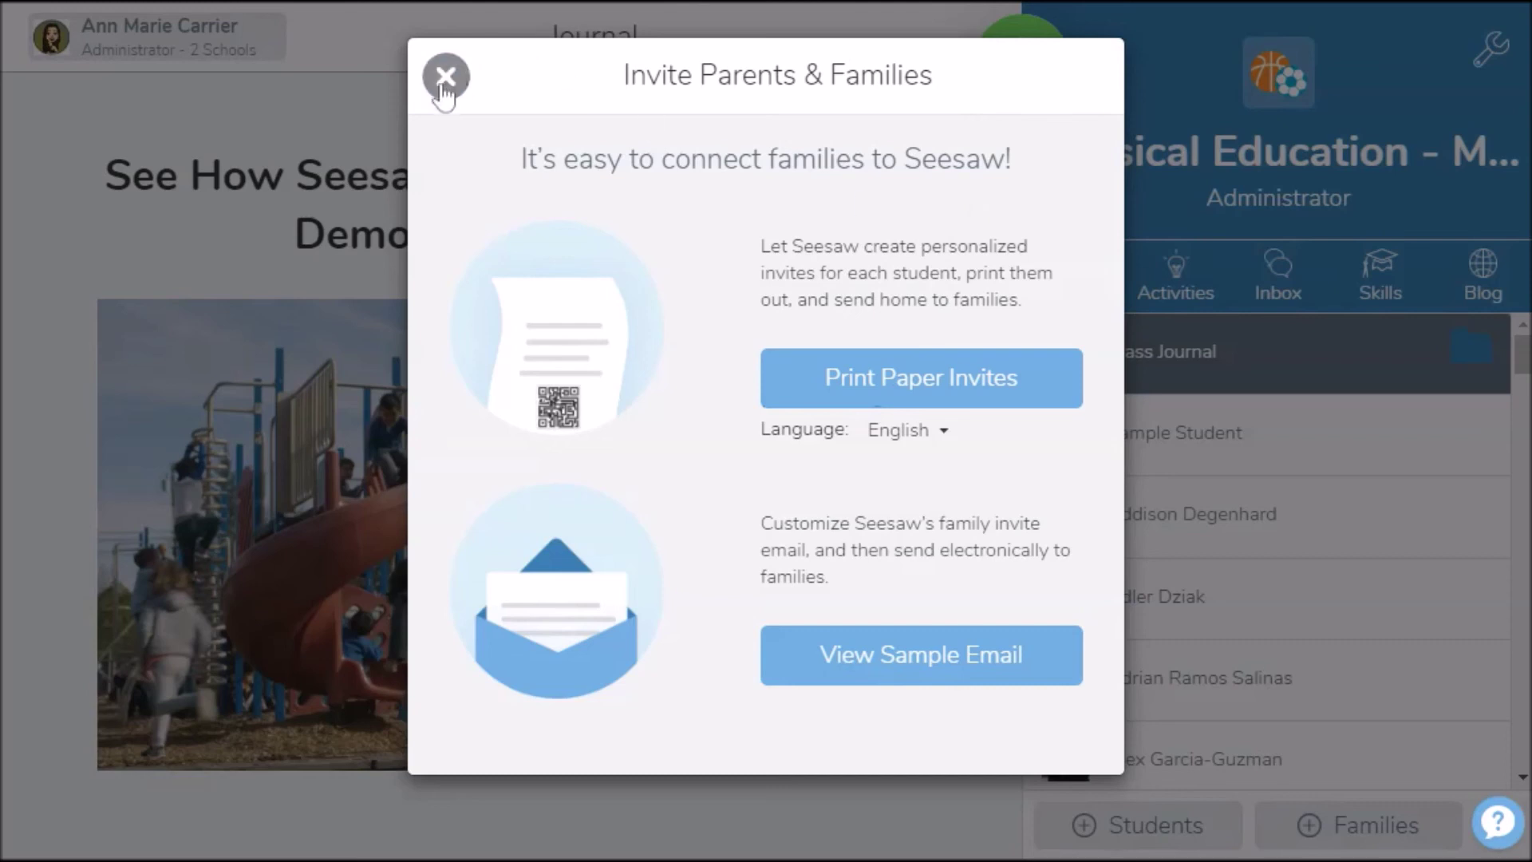
pyautogui.click(445, 78)
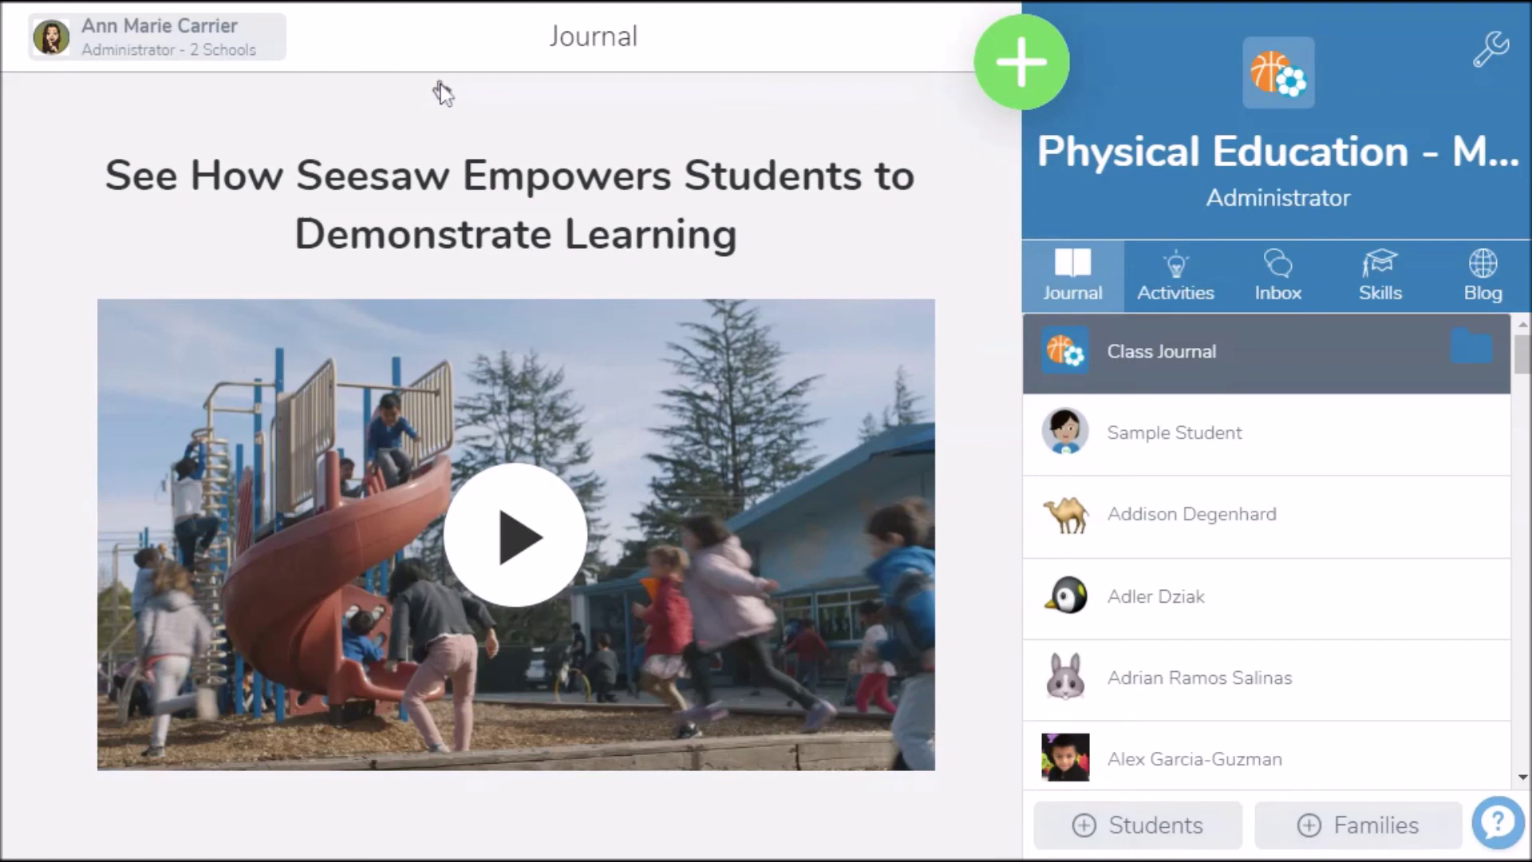